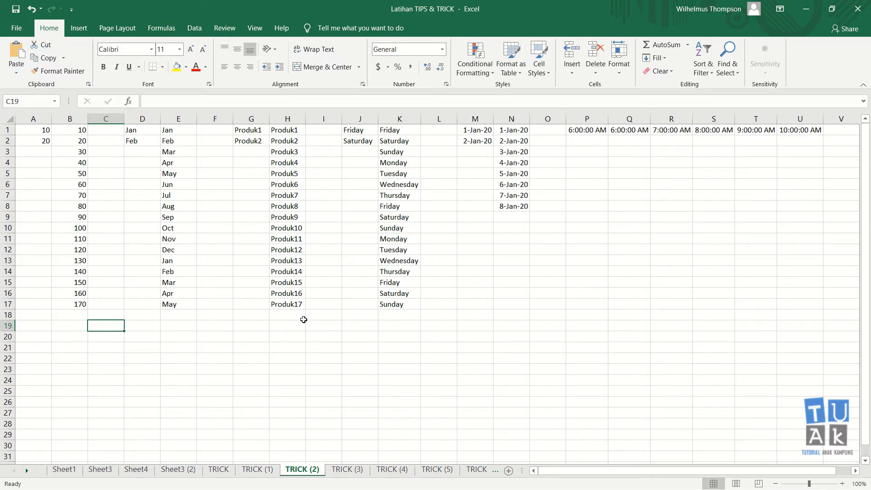
- Enter 1 in A20 and 2 in A21 below the existing data
left_click(200, 367)
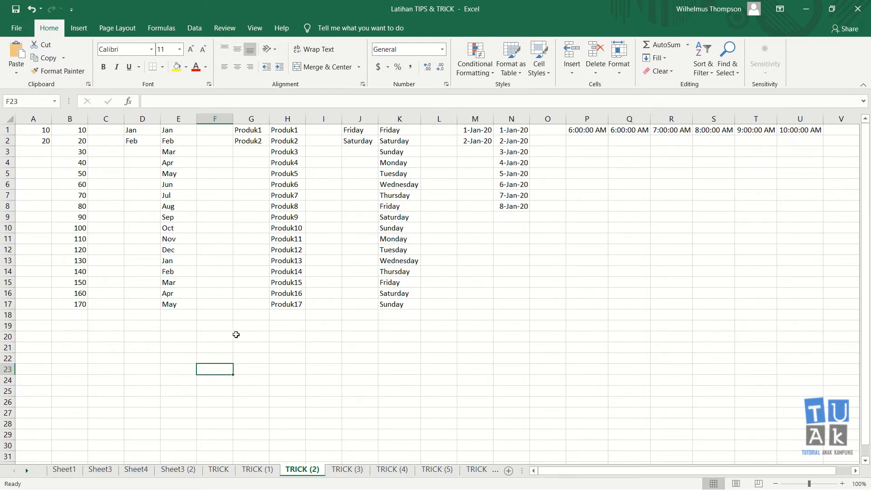
scroll(136, 254, "down", 4)
scroll(135, 255, "up", 4)
scroll(108, 349, "down", 6)
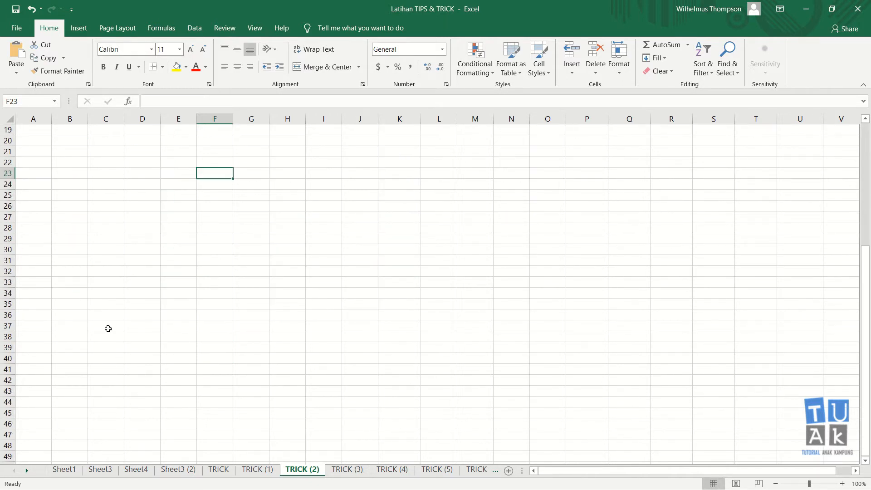
left_click(68, 137)
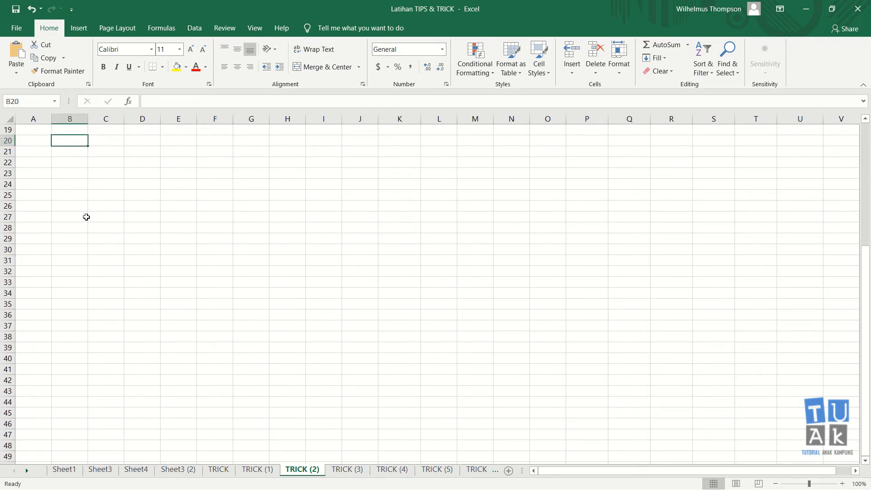
left_click(36, 137)
type("1")
key("Return")
type("2")
key("Return")
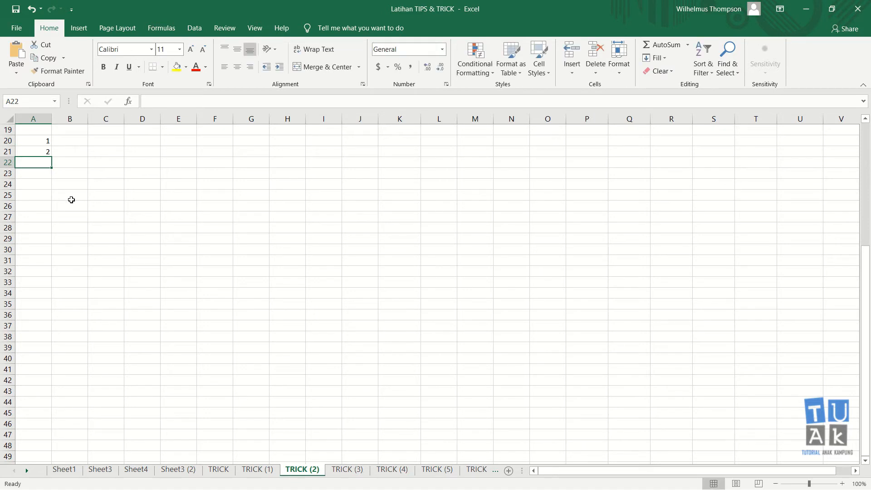
- Copy the 1 and 2 from A20:A21 into B20:B21
left_click_drag(43, 141, 44, 152)
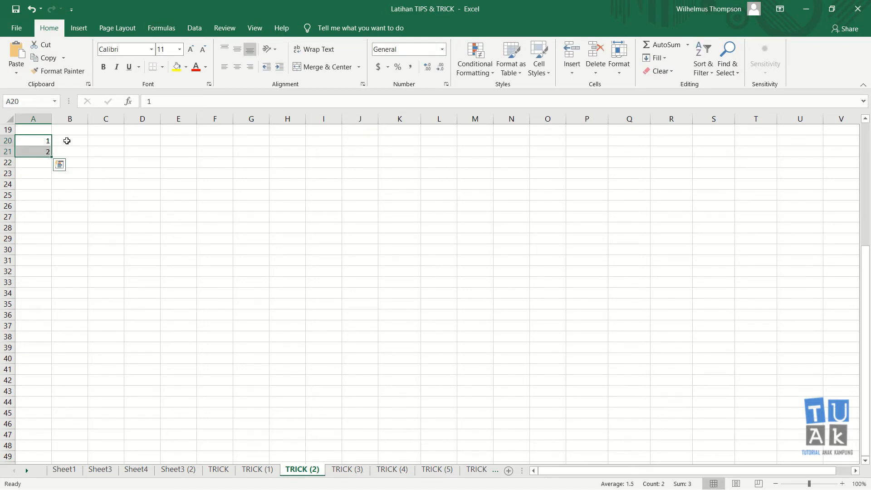
left_click(69, 140)
key("Left")
key("shift+Down")
key("ctrl+c")
key("Right")
key("Return")
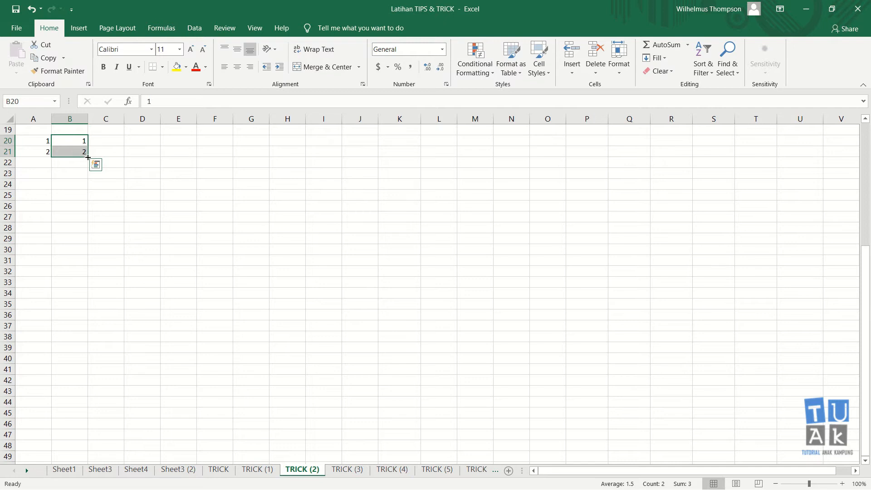
- AutoFill the 1, 2 series in column B down to 24 at row 43
left_click_drag(88, 157, 107, 390)
left_click(139, 293)
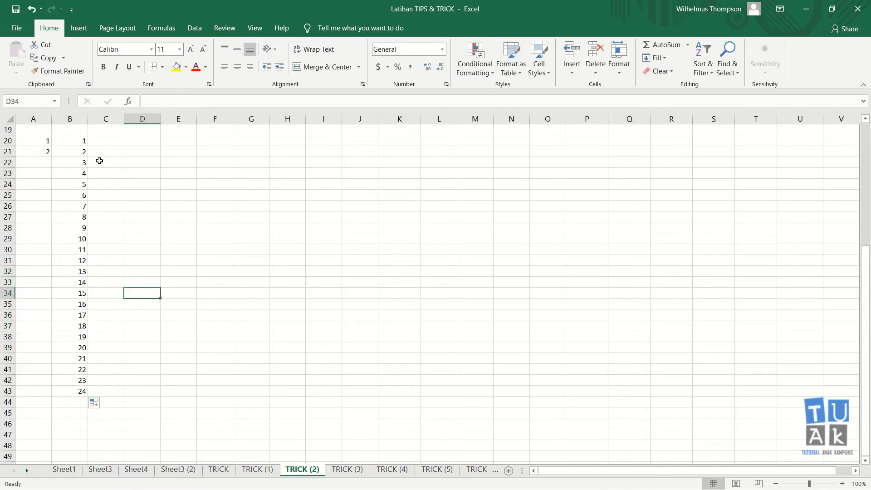
left_click(85, 139)
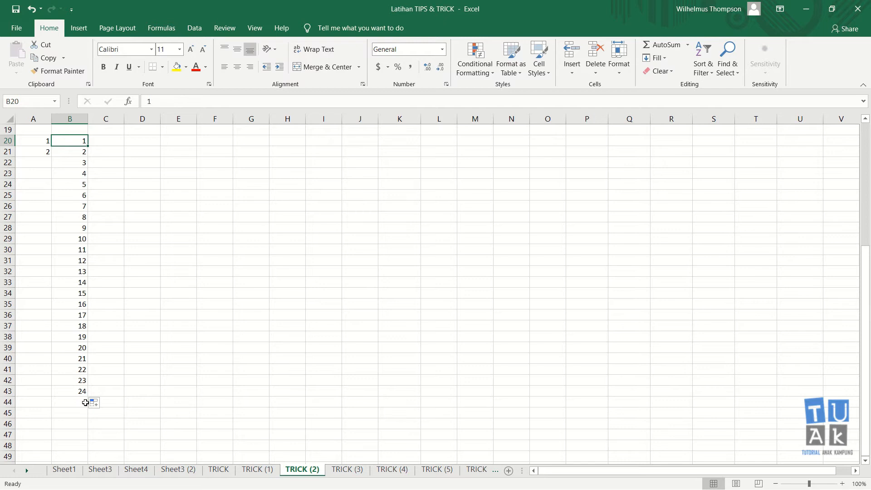
left_click(109, 137)
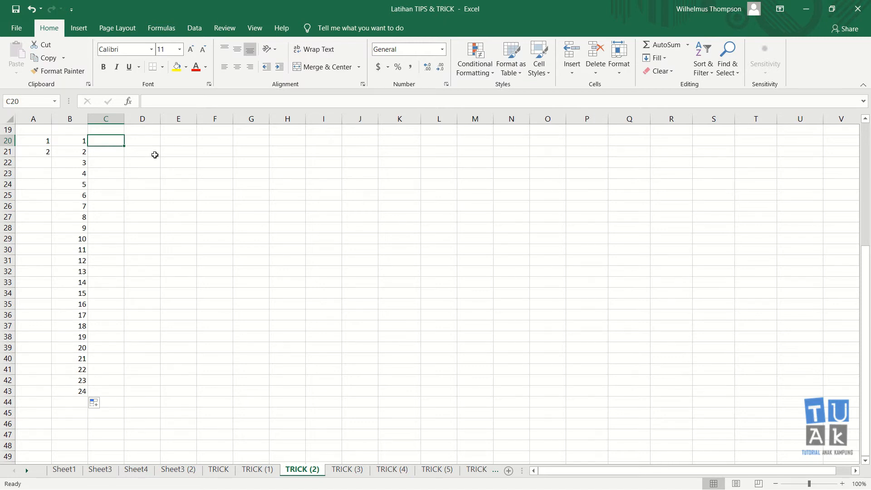
scroll(155, 154, "up", 6)
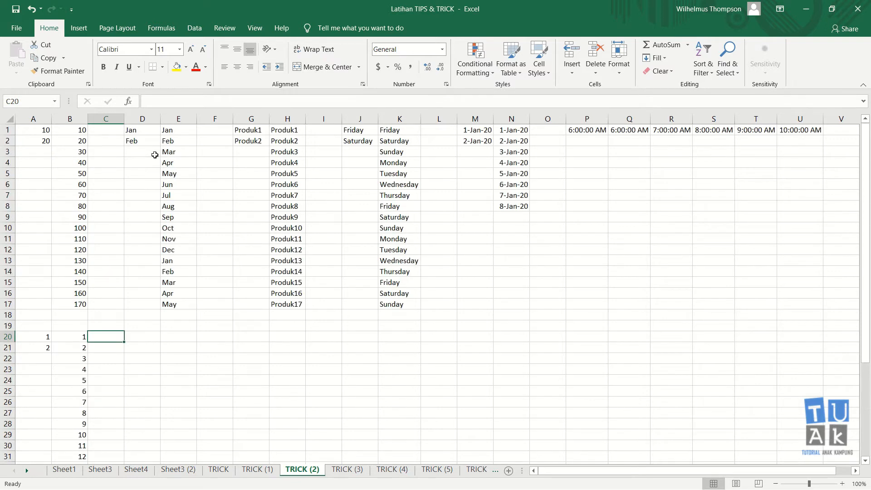
- Enter jan in C20 and AutoFill it down column C as a month series
scroll(154, 155, "down", 6)
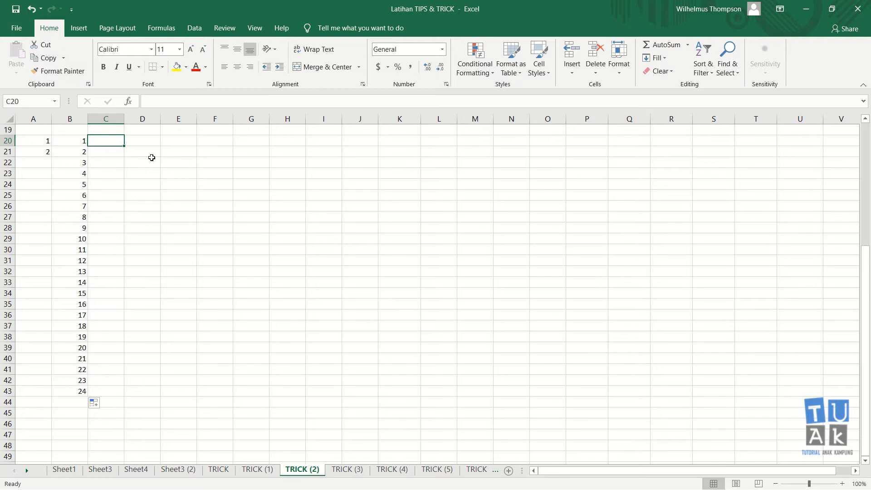
type("jan")
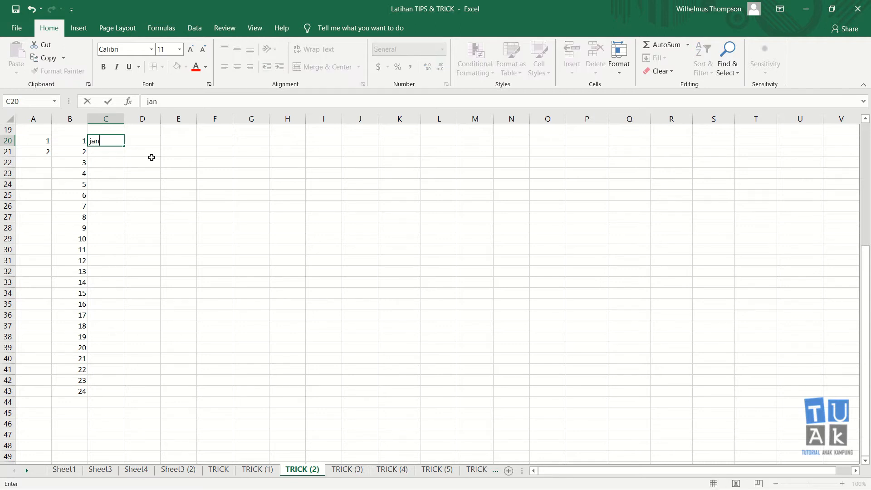
key("Return")
key("Up")
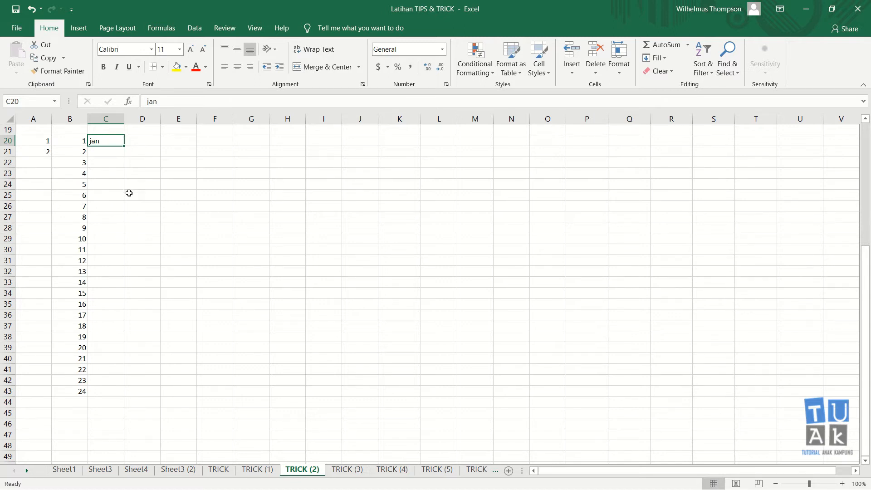
left_click_drag(124, 145, 131, 295)
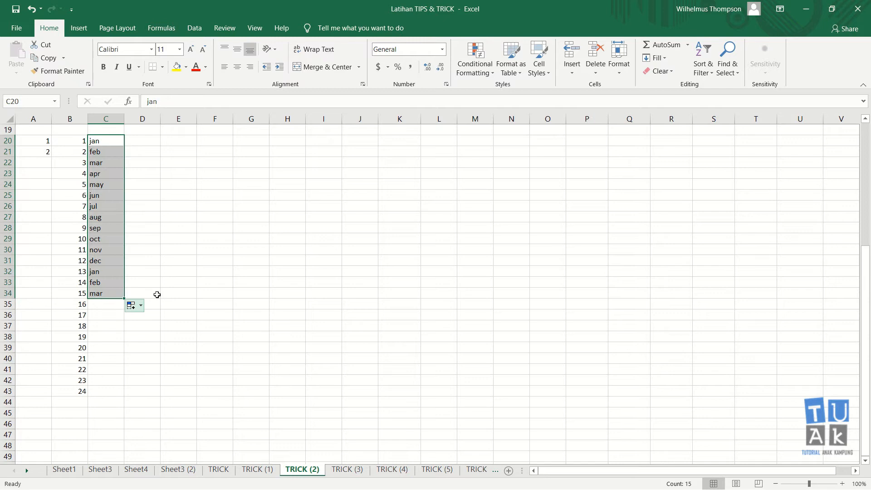
left_click(206, 272)
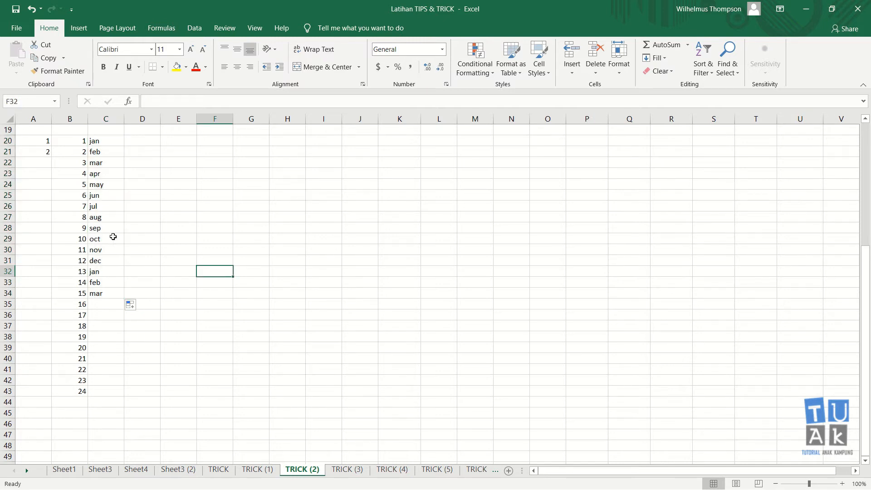
- Delete the extra jan, feb and mar below dec so the list ends at dec
left_click_drag(110, 276, 114, 300)
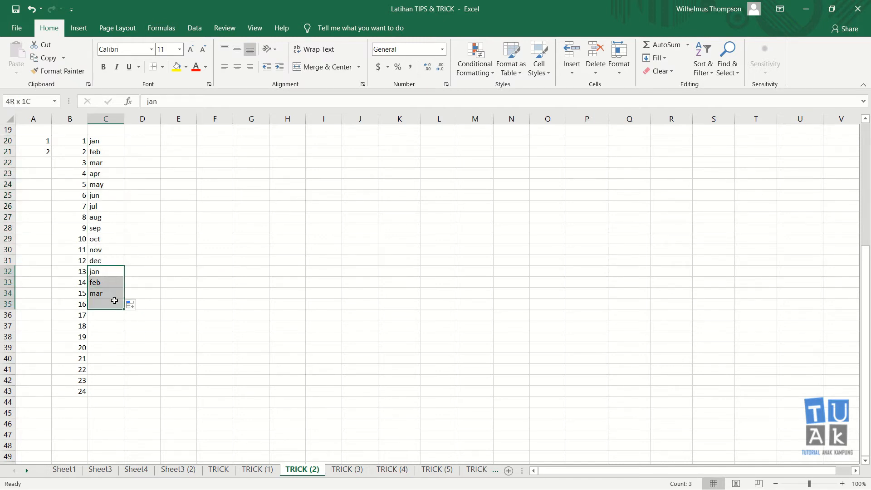
key("Delete")
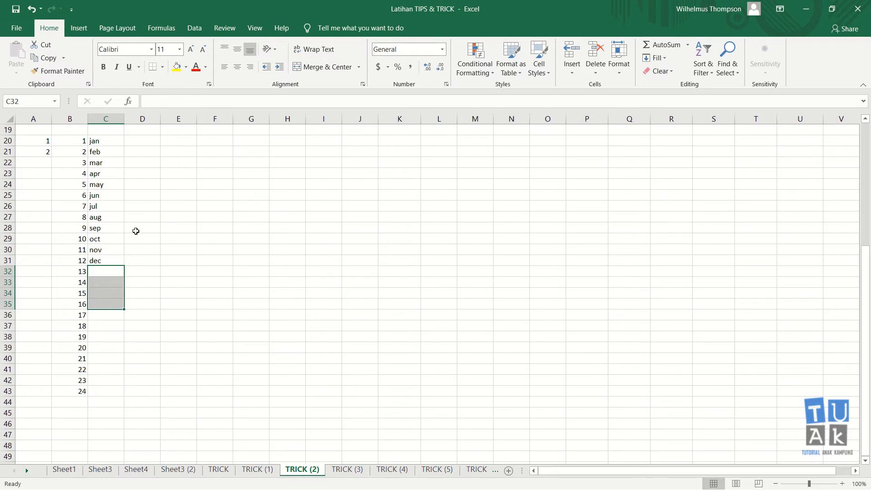
left_click(106, 236)
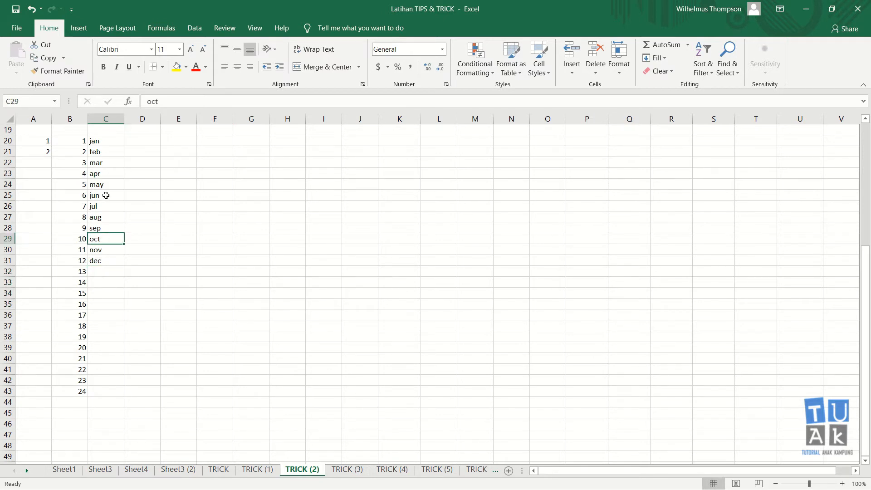
left_click(113, 262)
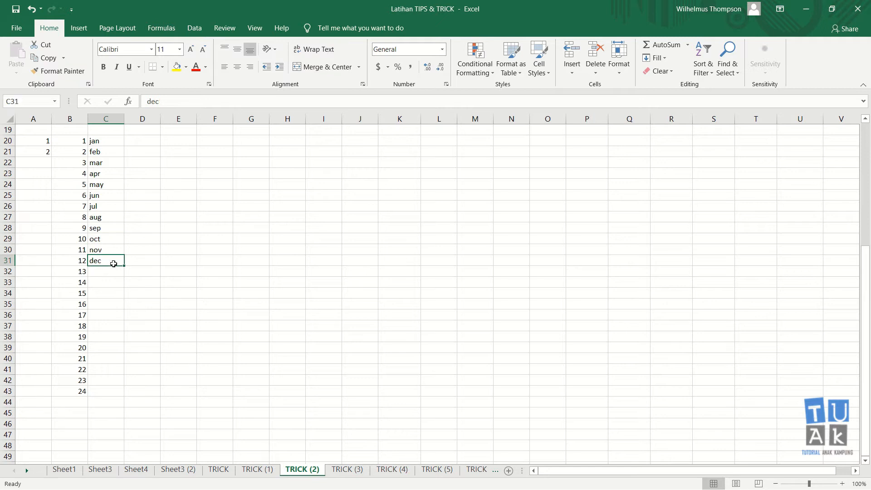
left_click(109, 140)
- Clear the lowercase months, try filling from Jan and Feb, then undo that fill
left_click_drag(113, 140, 131, 271)
key("Delete")
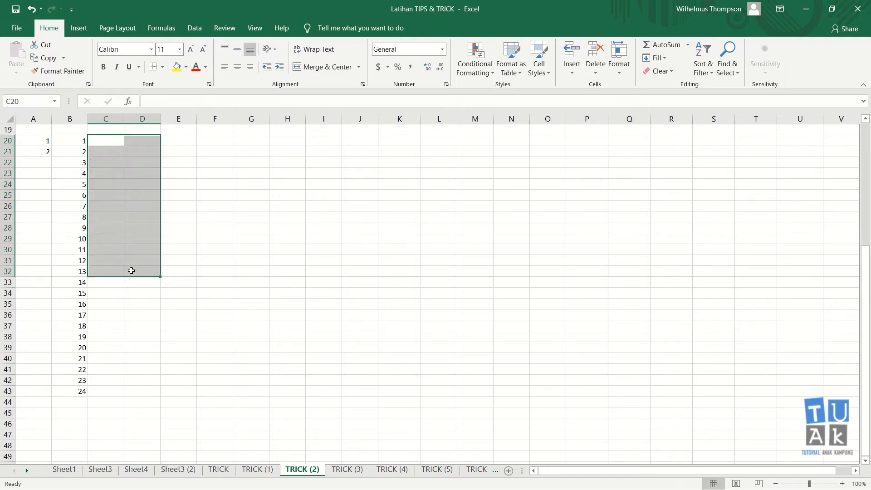
type("Jan")
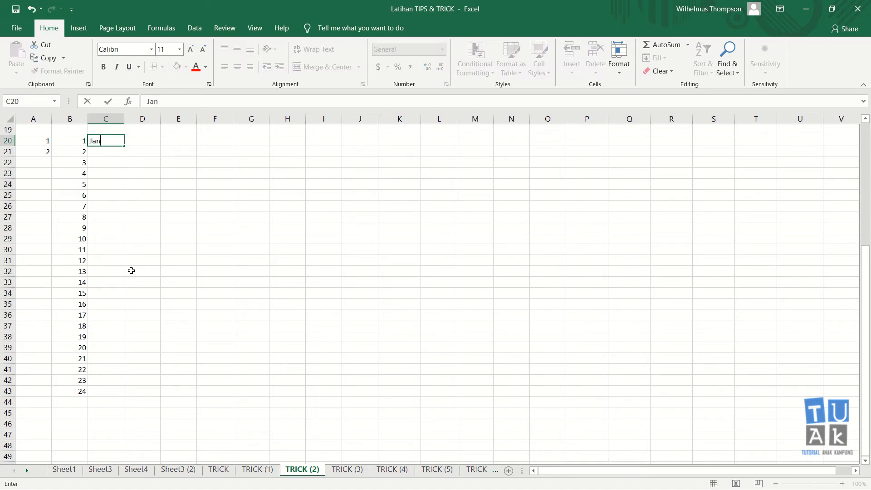
key("Return")
type("Feb")
key("Return")
key("Up")
key("Up")
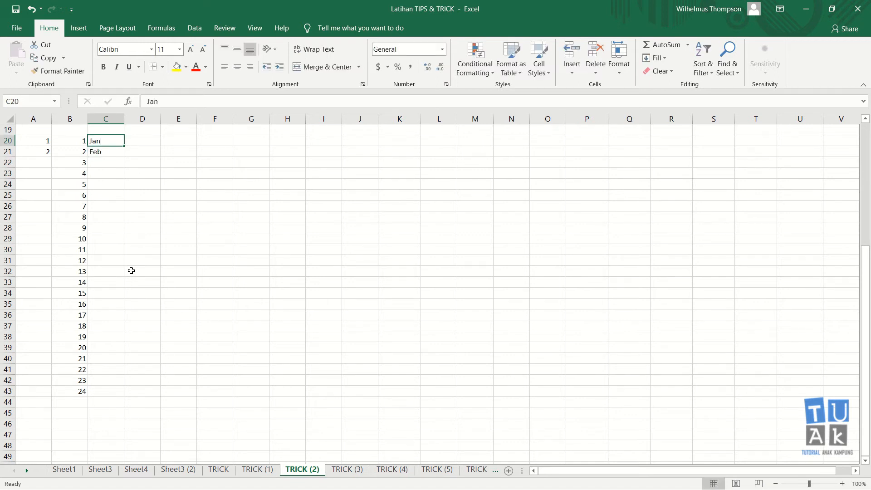
key("shift+Down")
left_click_drag(123, 156, 128, 268)
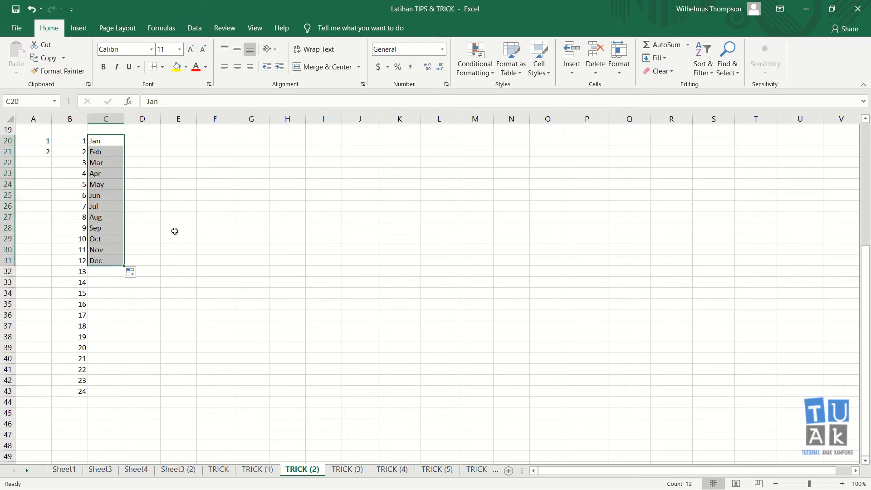
left_click(175, 232)
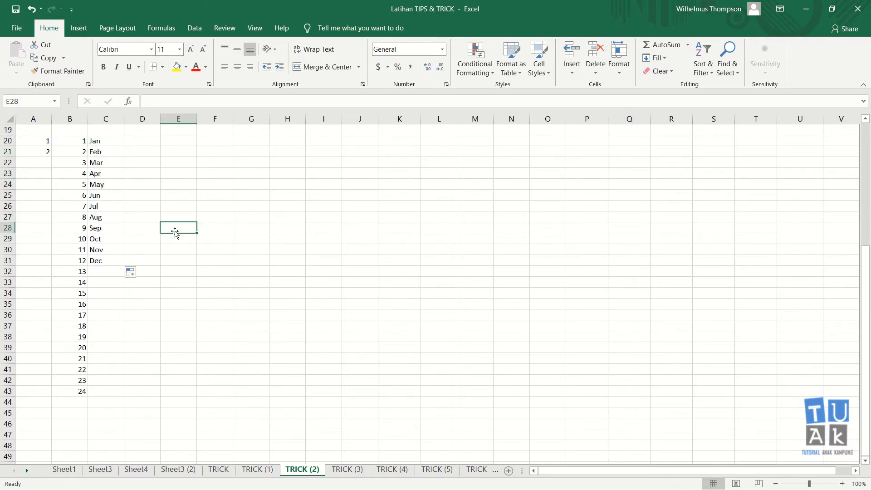
key("ctrl+z")
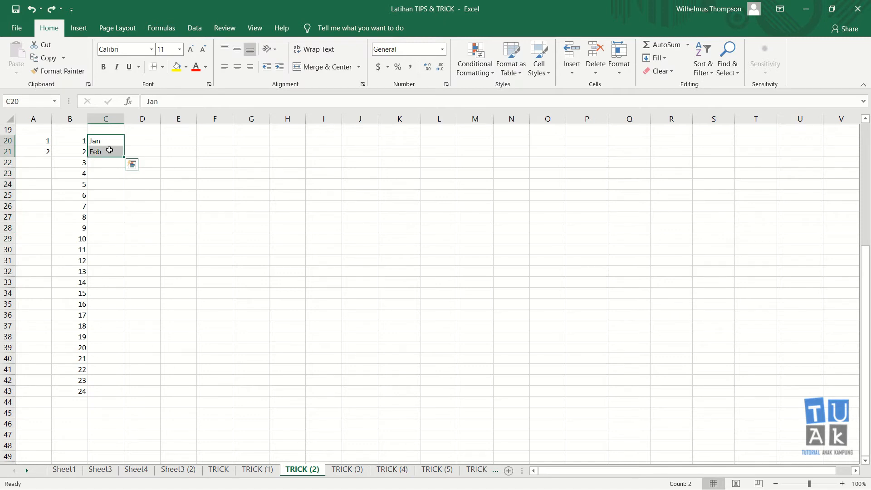
- Fill C20:C31 from Jan alone to get Jan through Dec, undoing the over-long double-click fill
left_click(109, 150)
key("Delete")
key("Up")
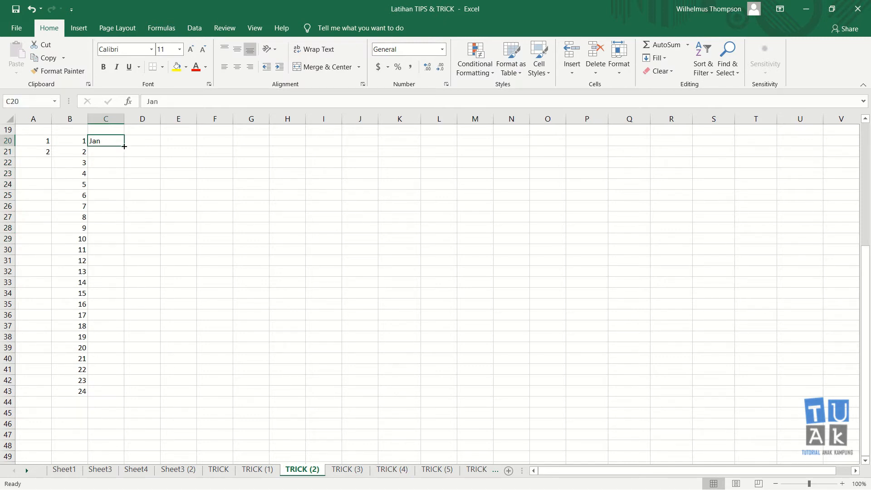
double_click(124, 146)
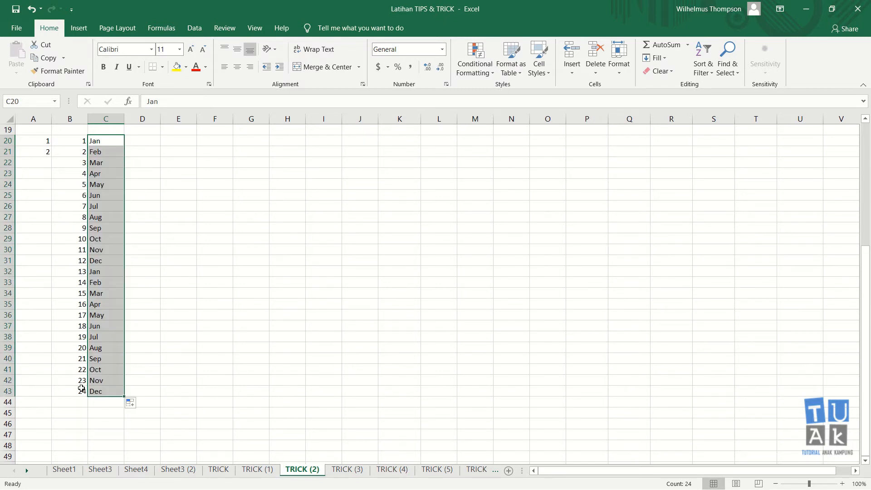
key("ctrl+z")
left_click_drag(124, 146, 123, 265)
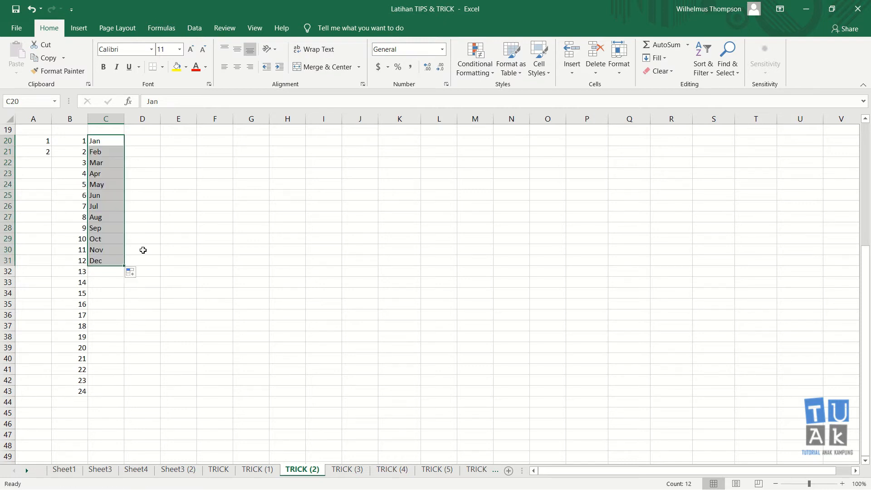
left_click(142, 249)
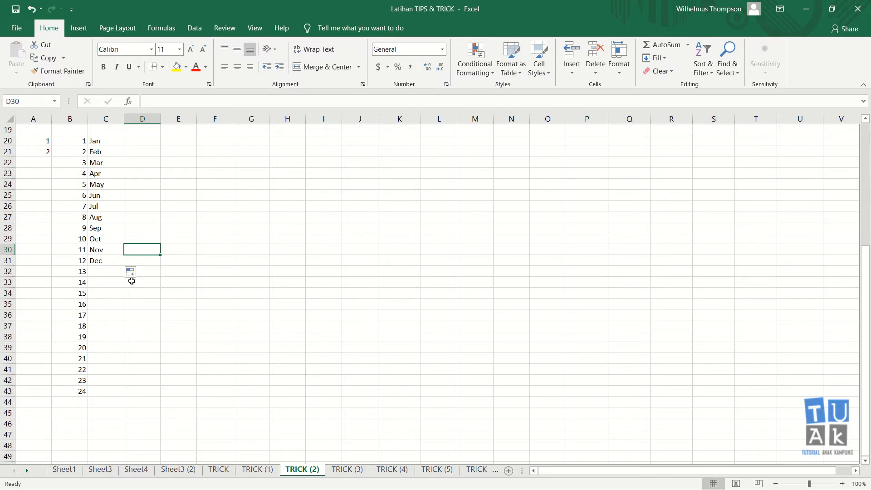
- Enter January in D20 and AutoFill it down to December in D31
left_click(138, 139)
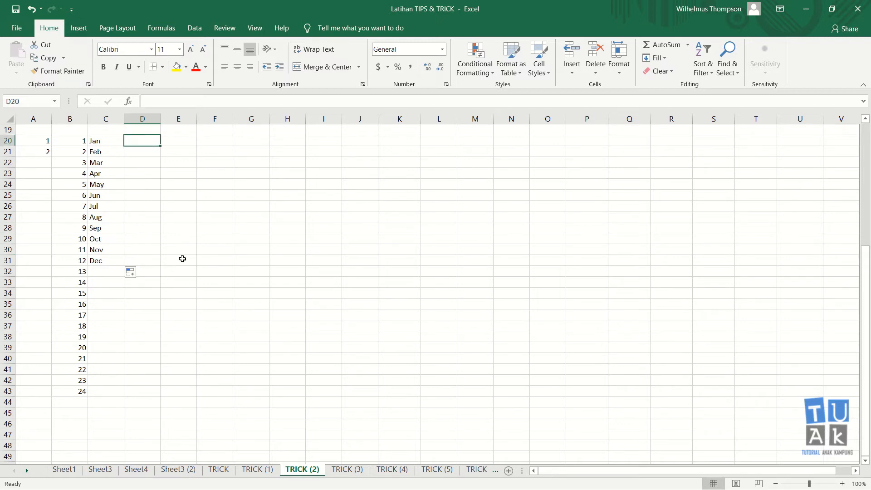
type("January")
key("Return")
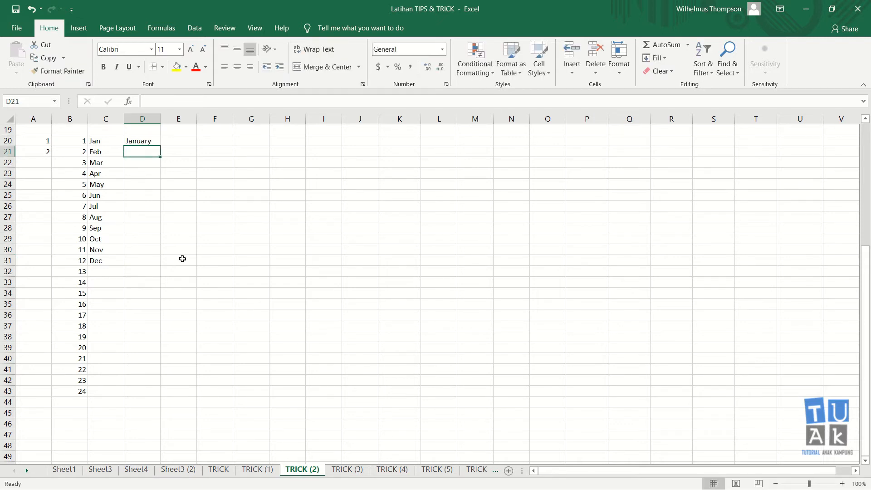
left_click(148, 138)
left_click_drag(161, 145, 163, 262)
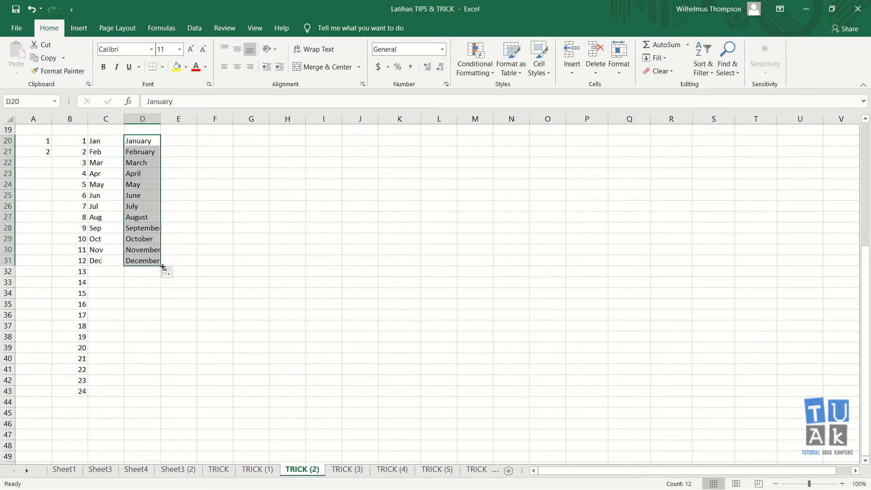
left_click(199, 262)
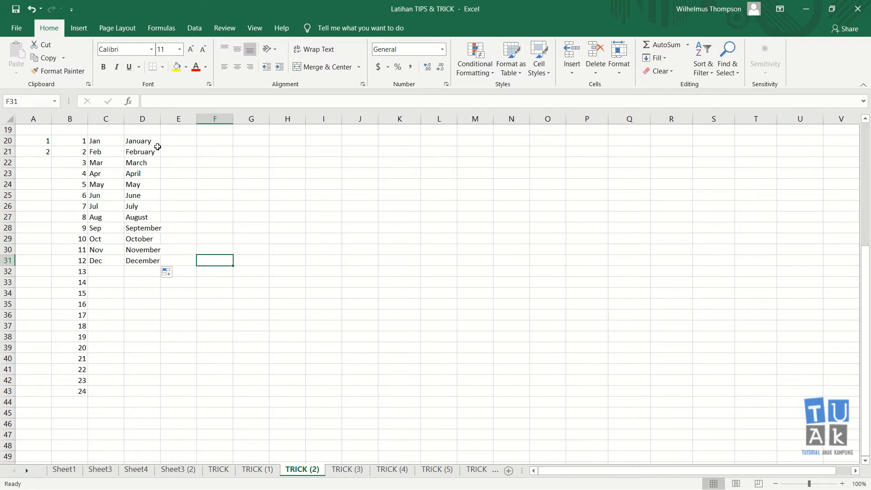
- Compare the January–December list in column D with the Jan–Dec list in column C
left_click_drag(146, 143, 143, 261)
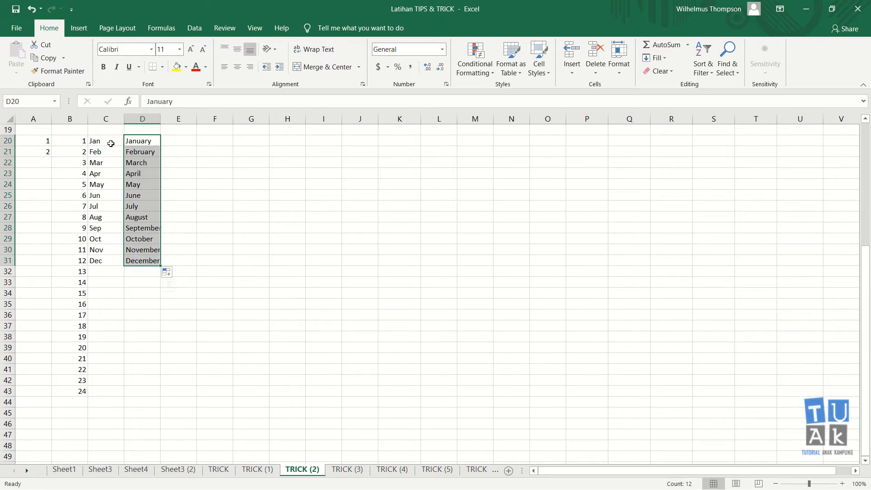
left_click_drag(144, 140, 144, 261)
left_click_drag(106, 140, 104, 259)
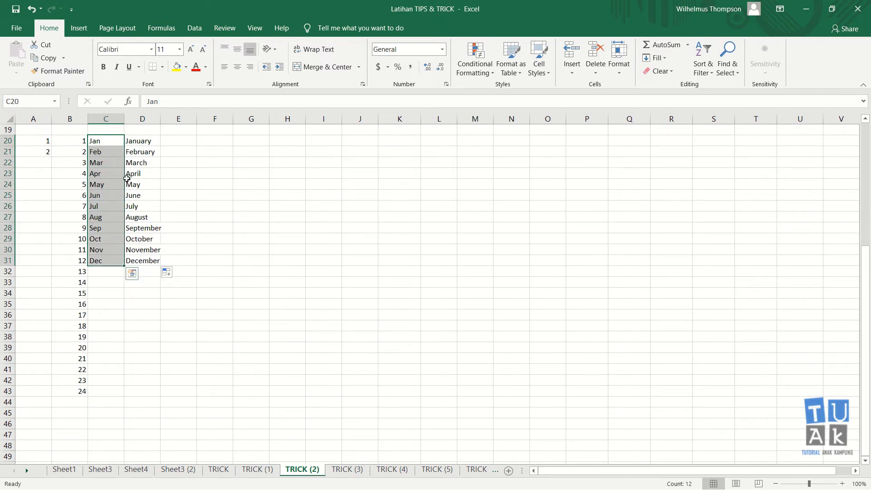
left_click(114, 144)
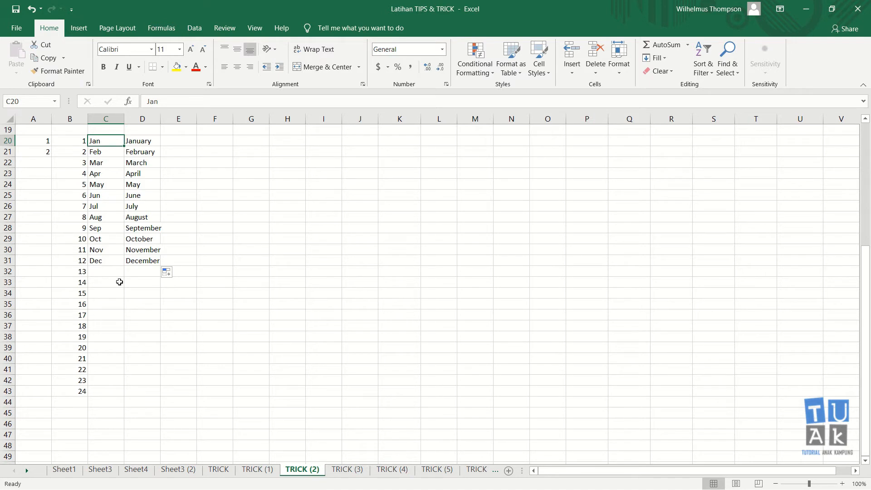
left_click(186, 220)
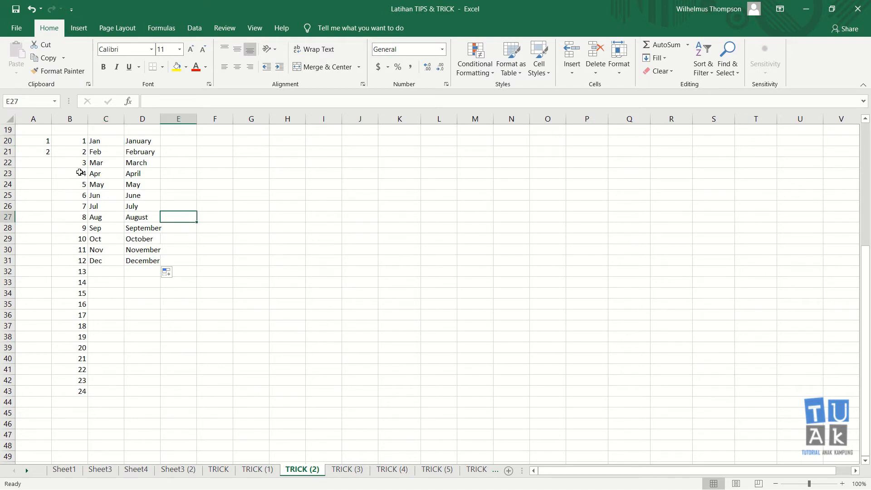
- Clear the 2 from A21, then test dragging the lone 1 down column A and undo it
left_click(48, 150)
key("Delete")
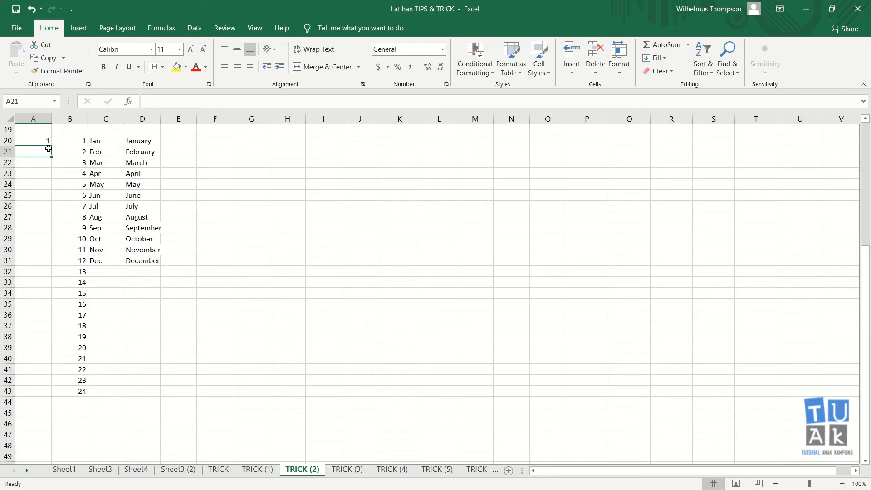
key("Right")
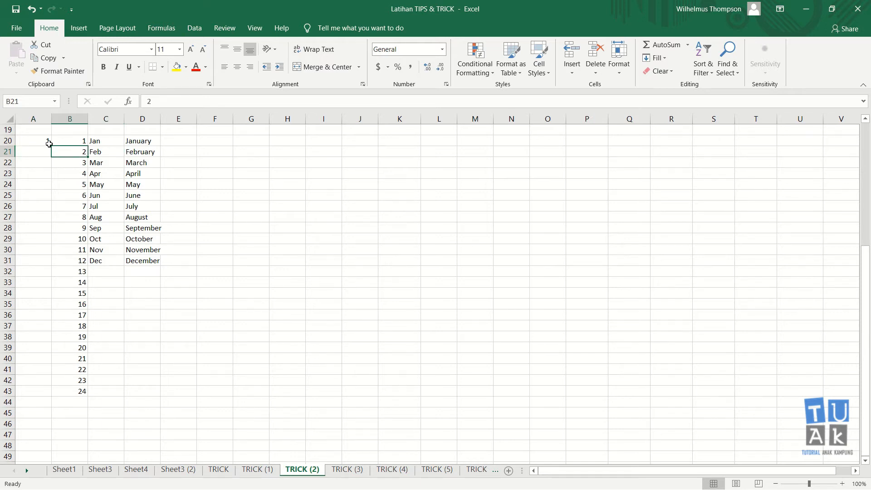
left_click(48, 141)
left_click_drag(51, 146, 46, 306)
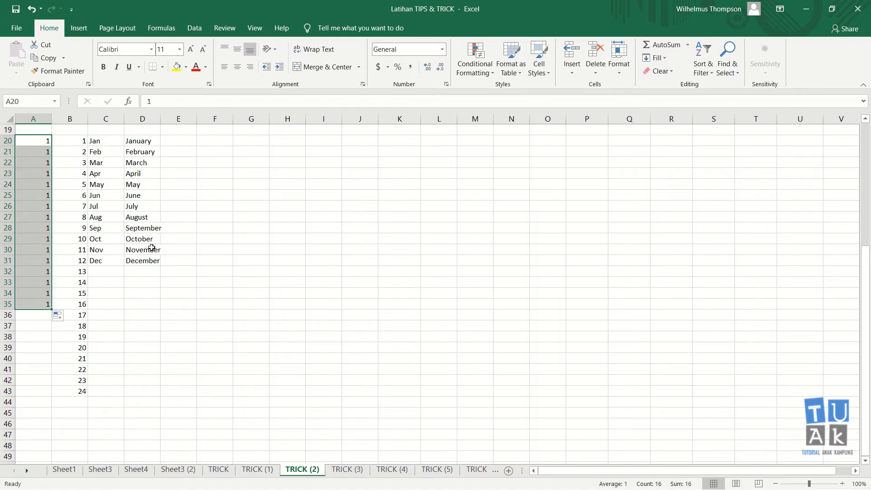
key("ctrl+z")
key("Down")
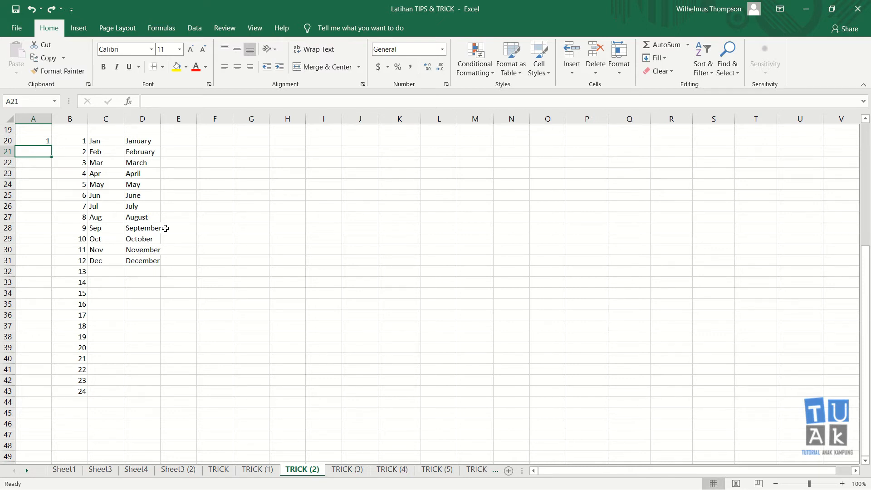
scroll(165, 228, "up", 6)
scroll(225, 186, "down", 3)
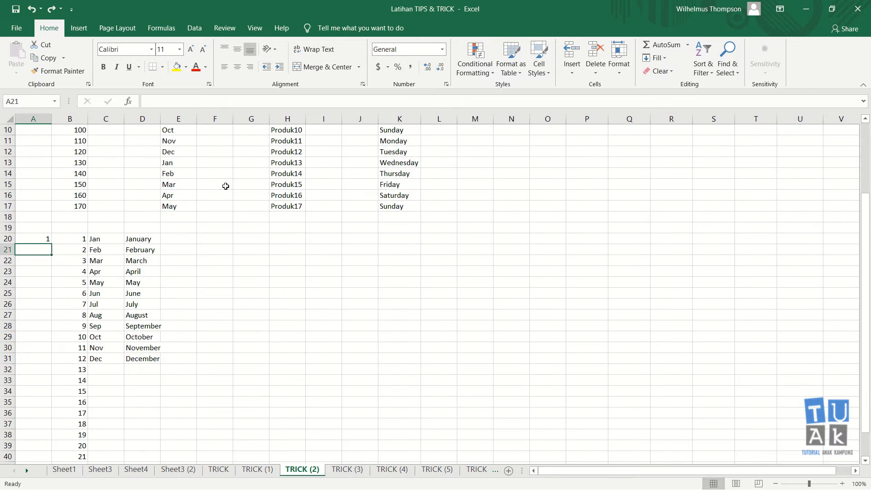
scroll(225, 186, "down", 3)
left_click(185, 144)
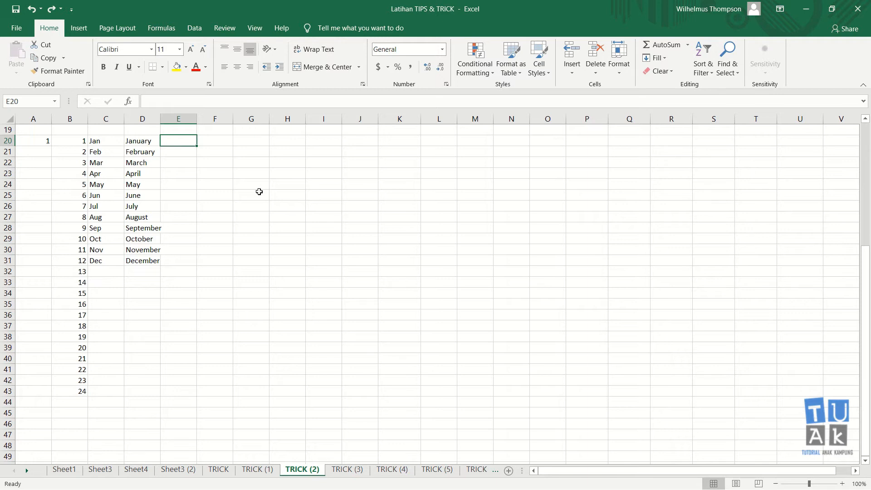
- Enter Produk1 and Produk2 in E20:E21 and AutoFill down to Produk27 in E46
type("Produk1")
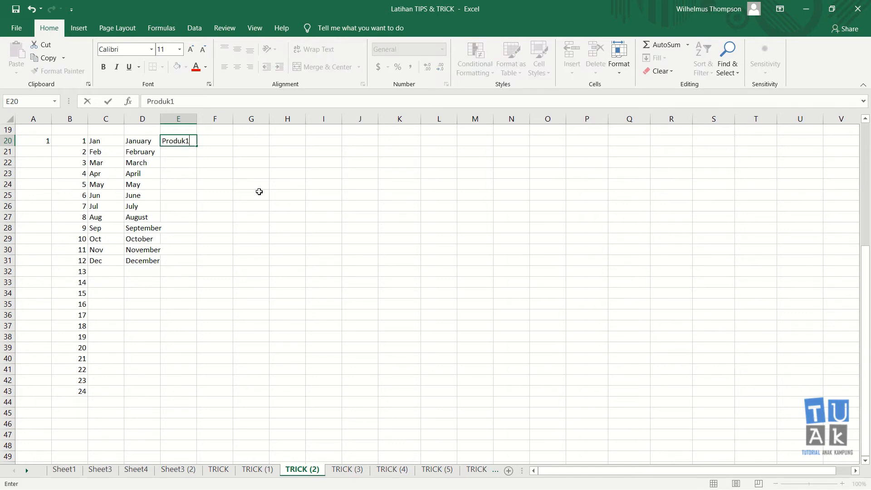
key("Return")
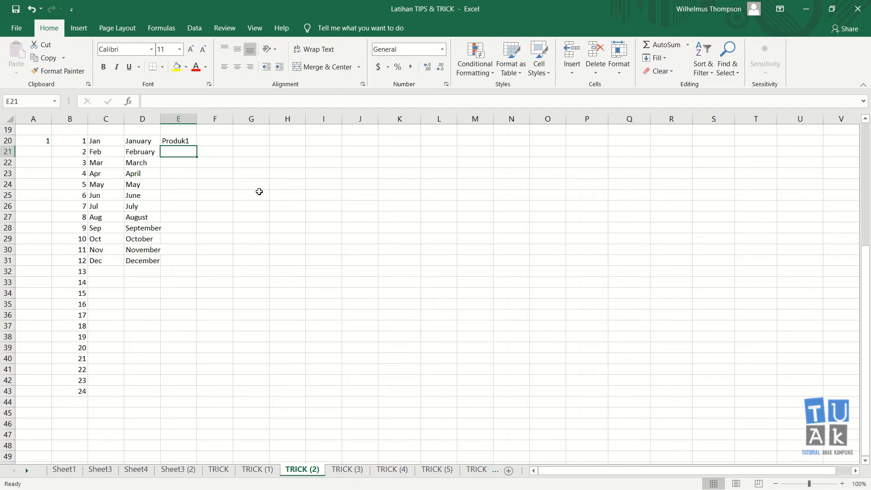
type("Produk2")
key("Return")
key("Up")
key("Up")
key("shift+Down")
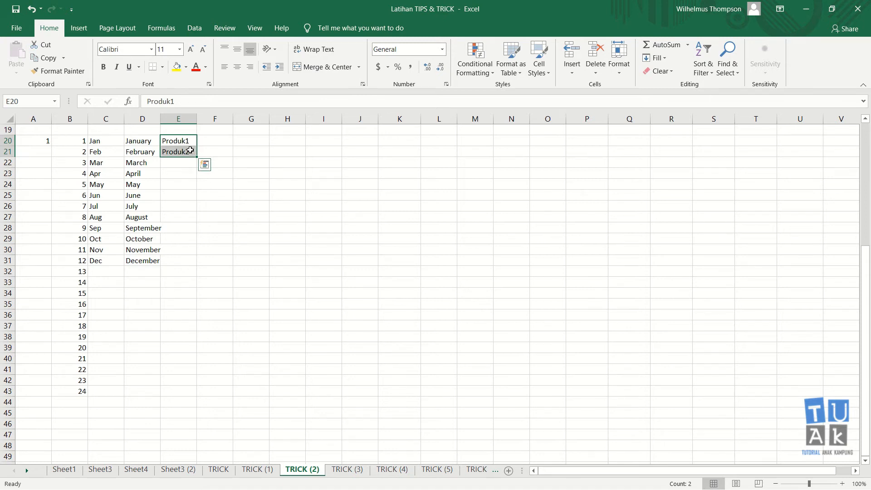
left_click_drag(197, 157, 197, 428)
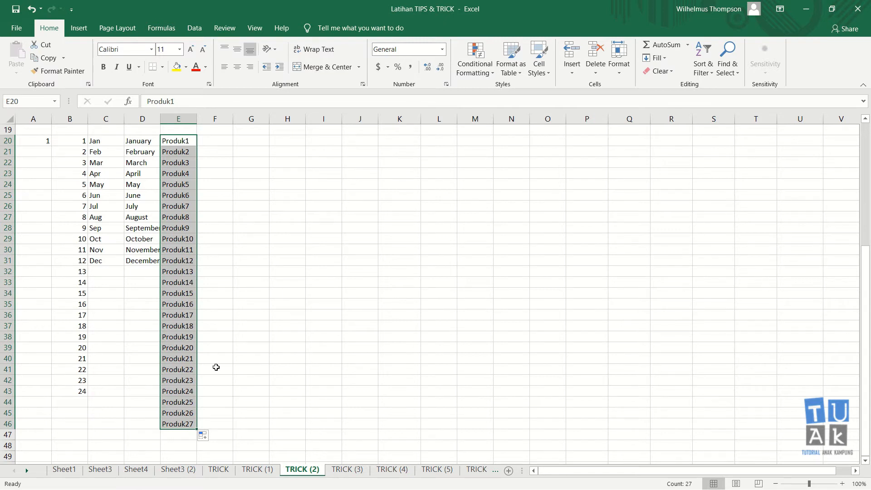
left_click(209, 286)
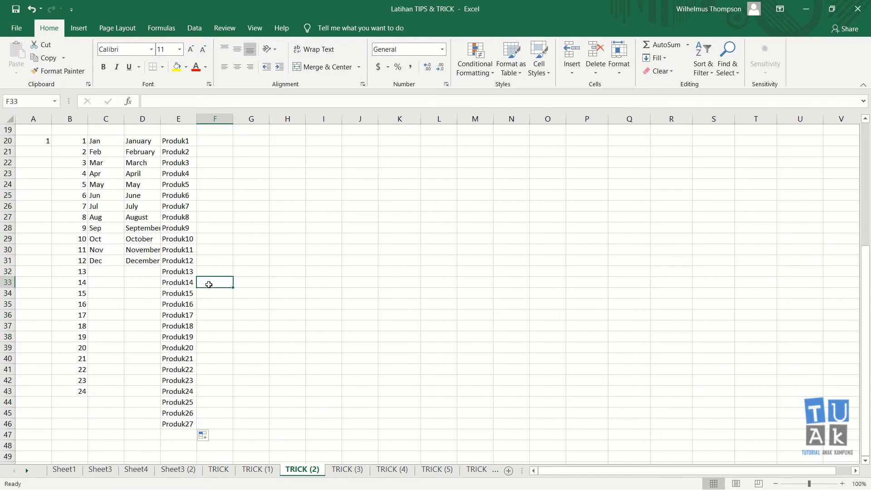
- Check the Produk1 and Produk2 cells and reselect the product series in E20:E46
left_click(188, 162)
left_click(188, 141)
left_click(188, 151)
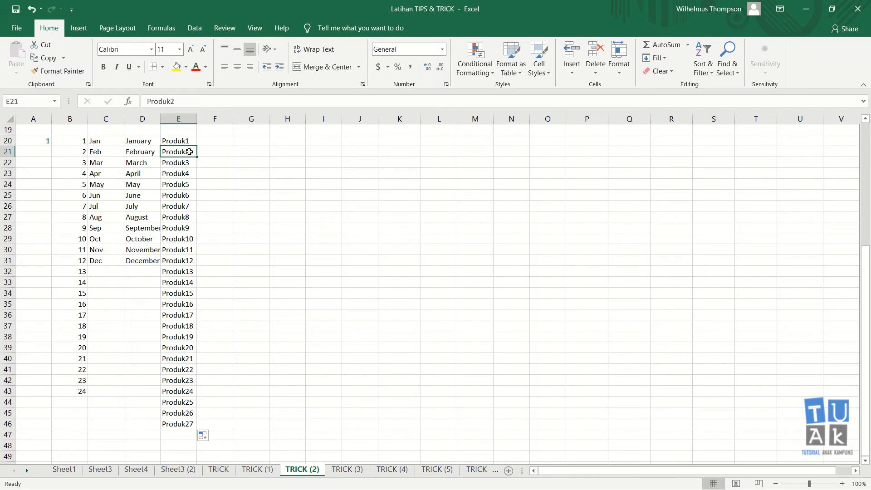
left_click(187, 138)
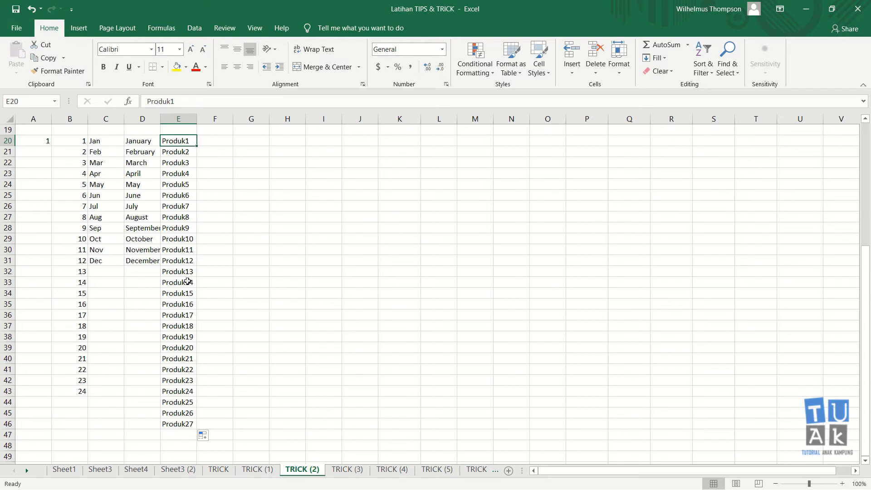
left_click_drag(187, 141, 200, 429)
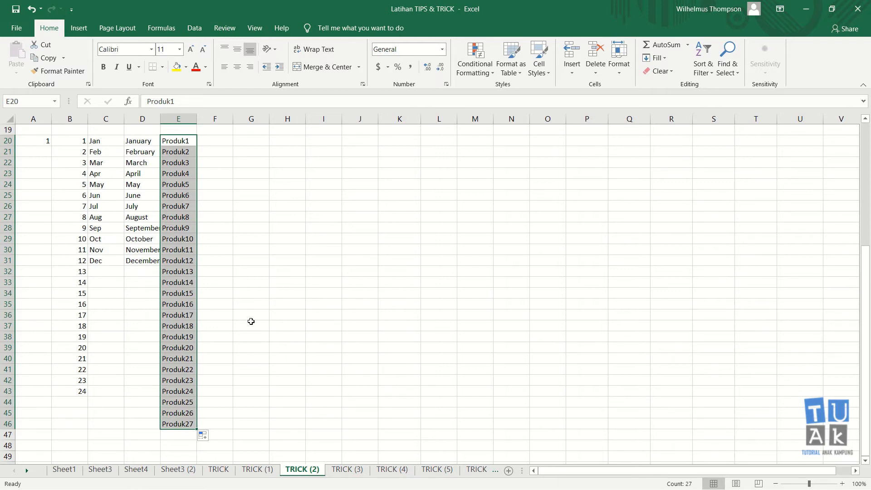
left_click(212, 139)
type("Produ")
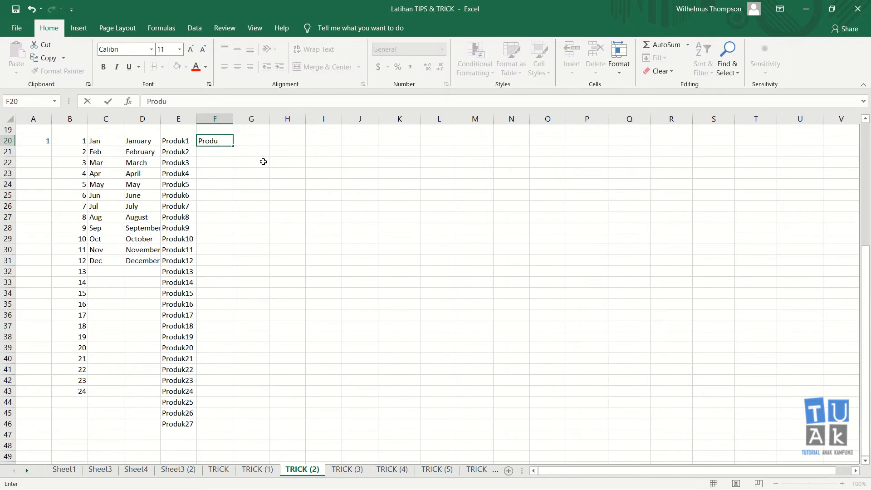
type("k2")
key("Return")
key("Up")
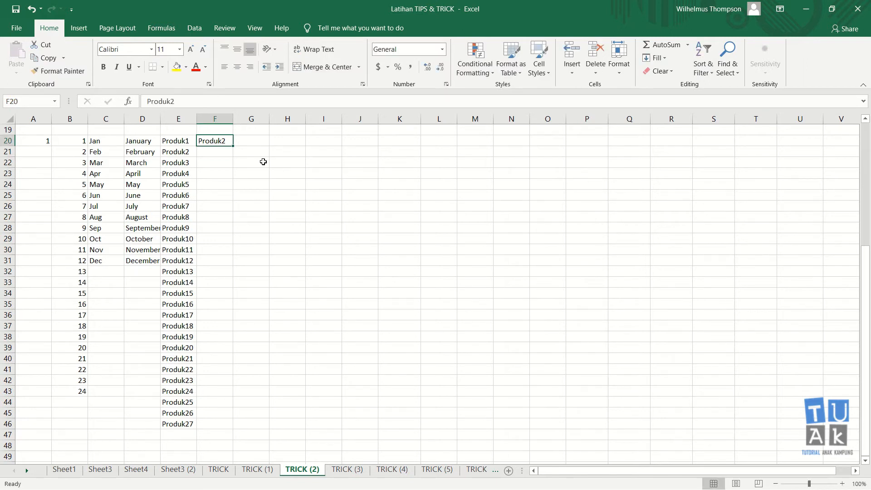
key("Left")
key("shift+Right")
left_click_drag(232, 146, 428, 152)
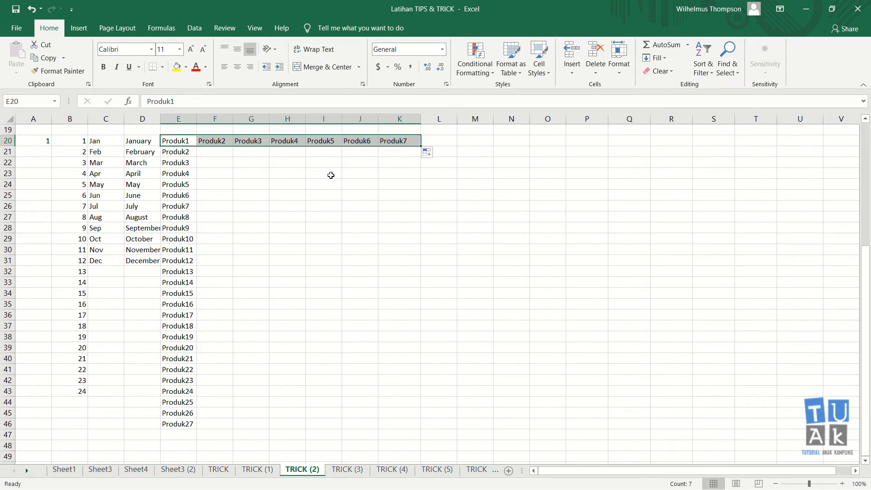
left_click(231, 153)
left_click(247, 142)
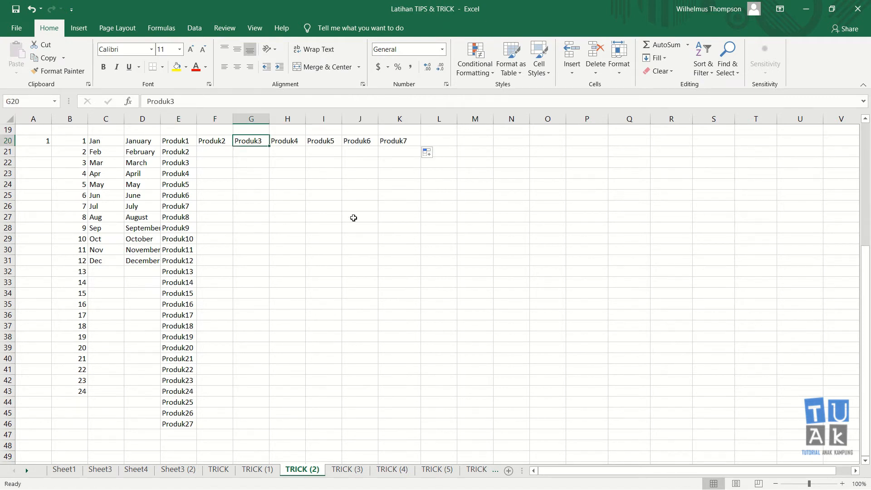
key("Left")
key("shift+Right")
key("shift+Right")
key("shift+Right")
key("shift+Right")
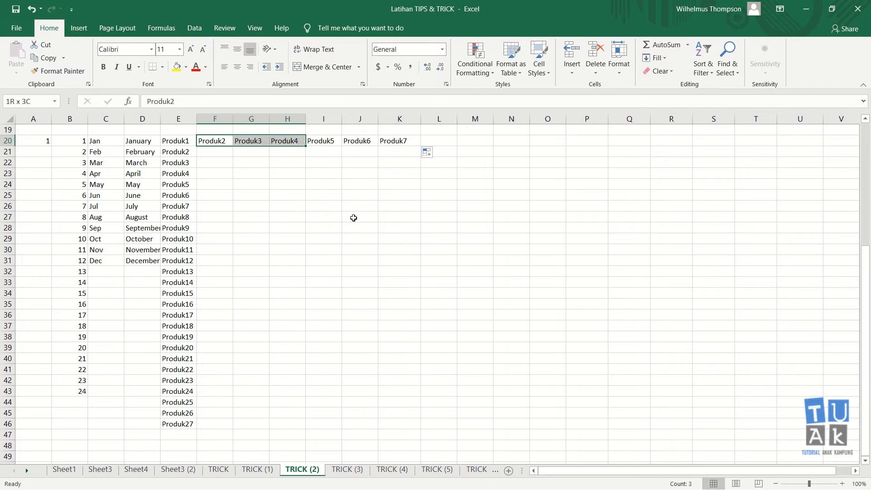
key("shift+Right")
key("Delete")
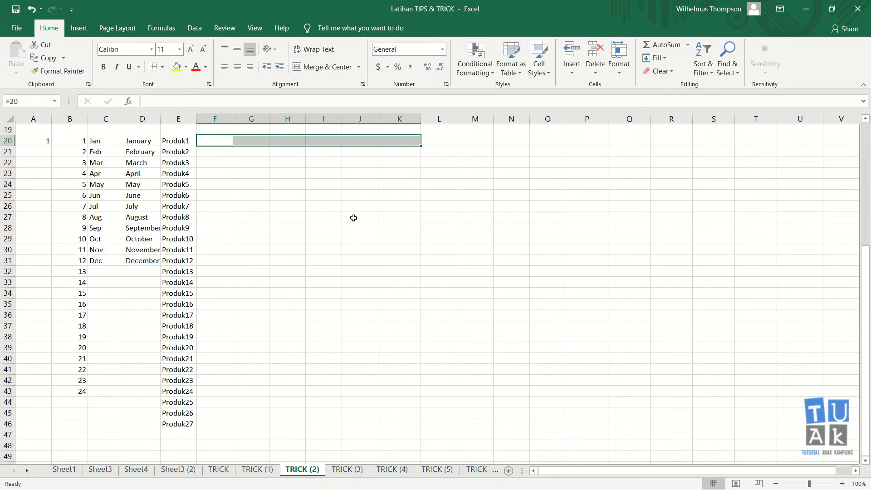
scroll(353, 218, "up", 6)
scroll(375, 185, "down", 6)
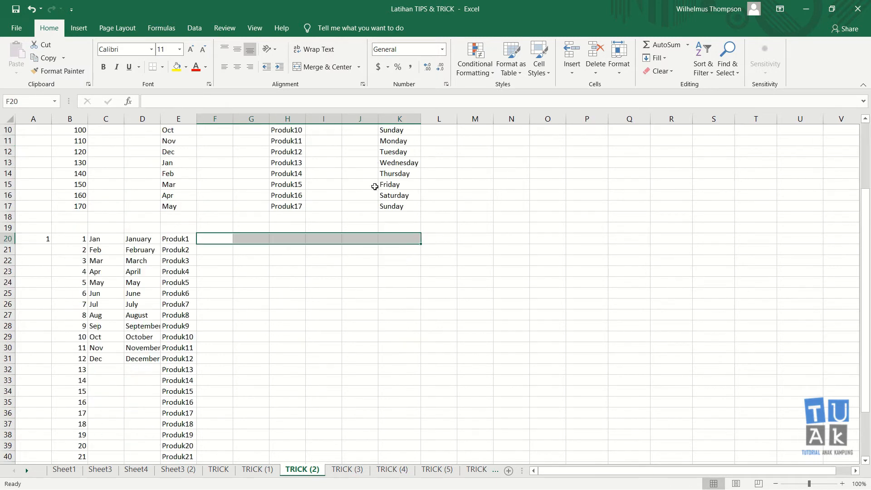
left_click(344, 195)
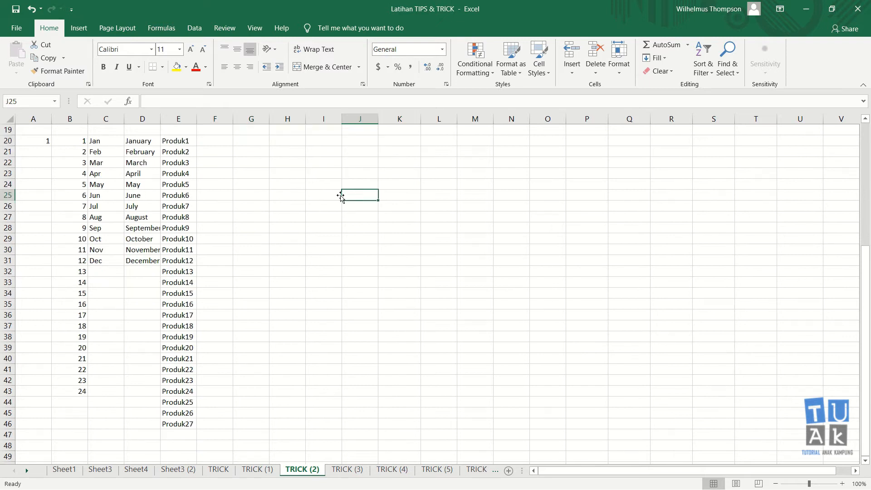
left_click(213, 140)
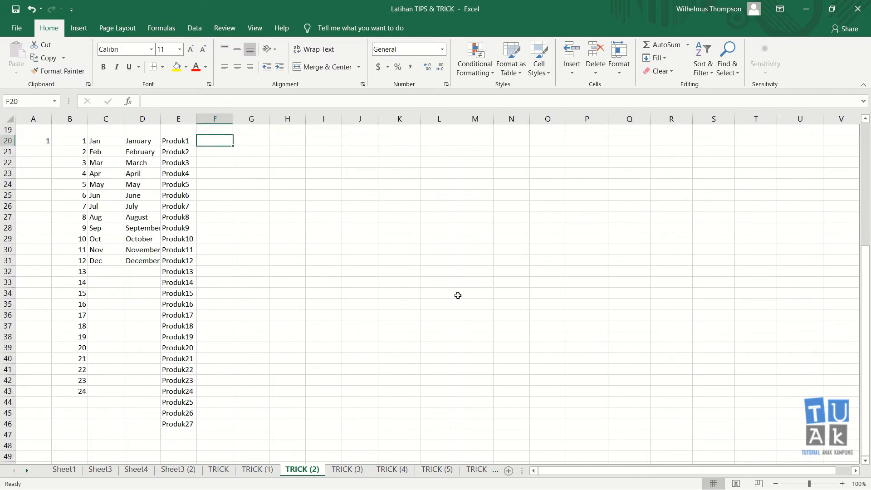
type("senin")
key("Return")
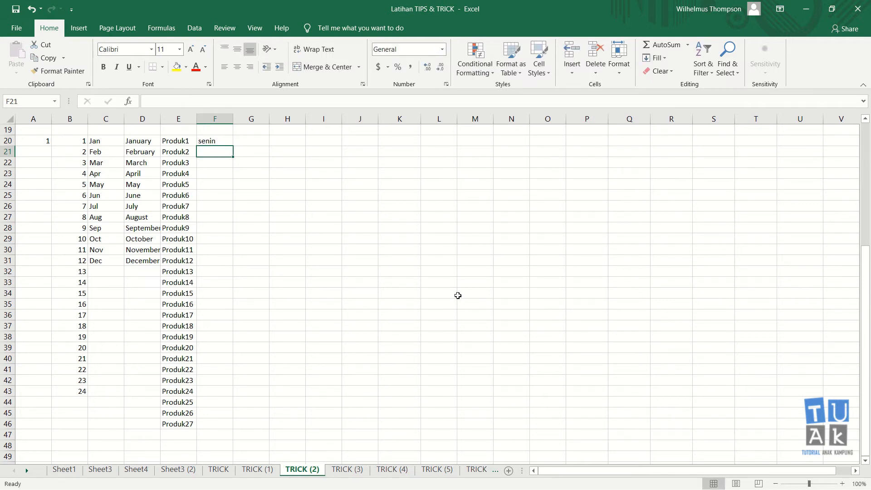
key("Up")
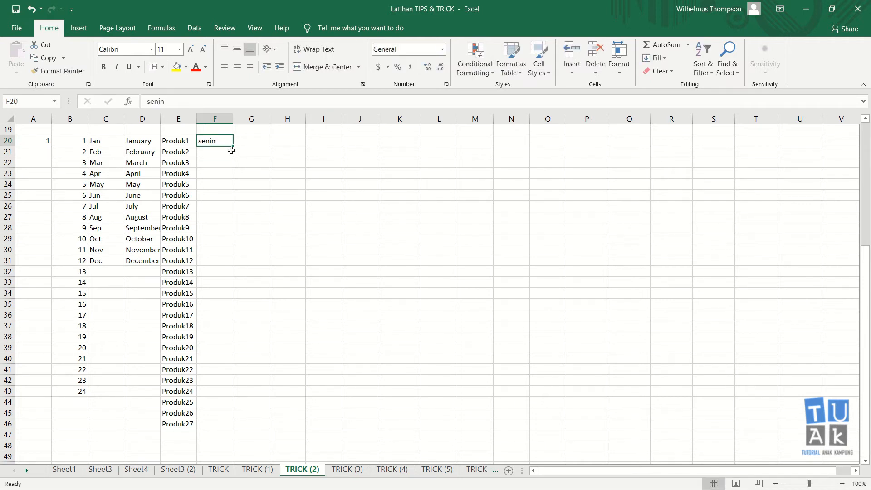
left_click_drag(232, 147, 232, 223)
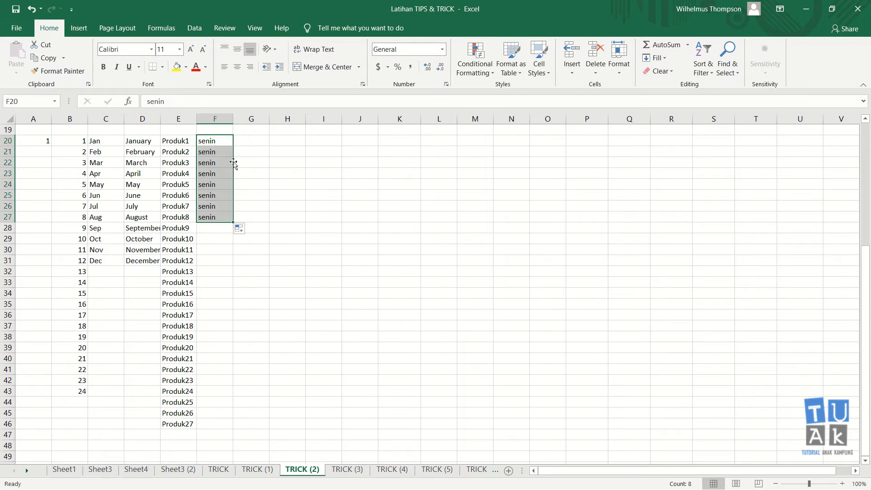
left_click(219, 140)
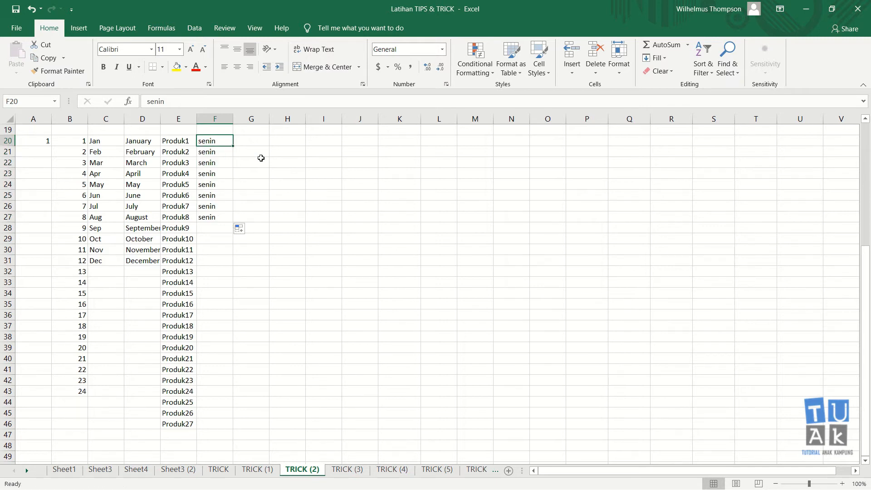
key("Down")
key("shift+Down")
key("shift+Down")
key("shift+Down")
key("shift+Down")
key("shift+Down")
key("shift+Down")
key("Delete")
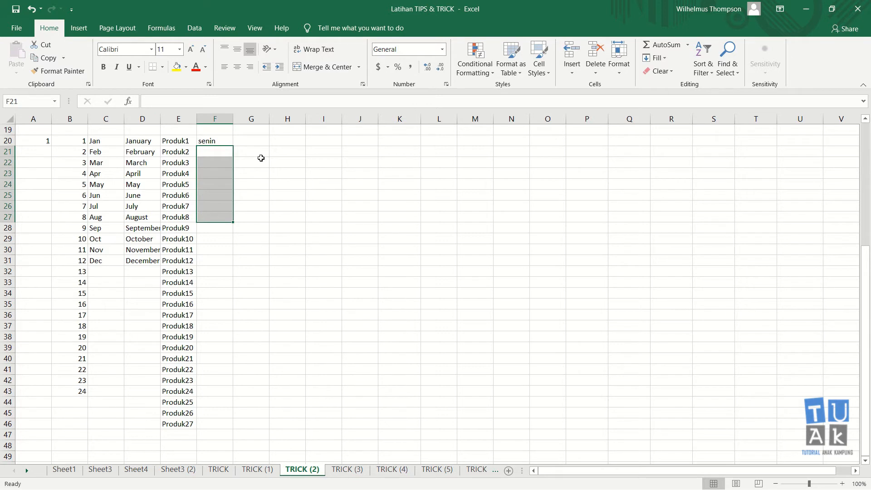
key("Up")
key("Down")
type("selasa")
key("Return")
key("Up")
key("Up")
key("shift+Down")
left_click_drag(233, 157, 232, 252)
left_click(293, 239)
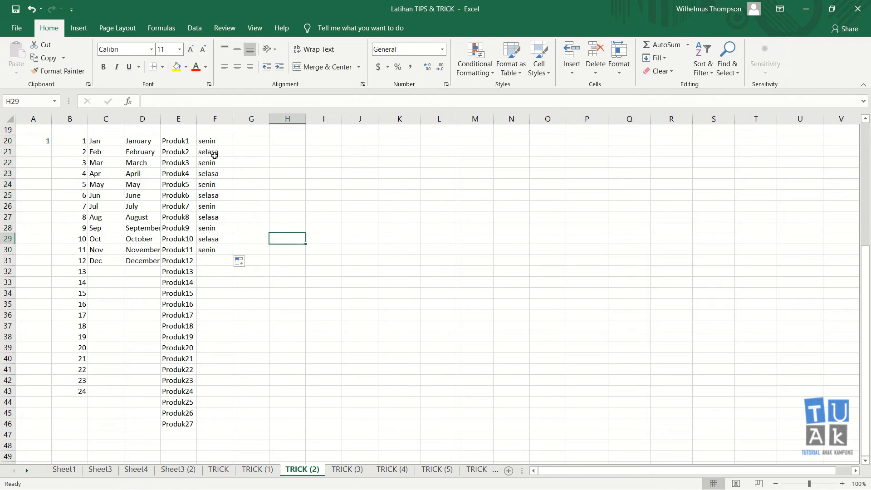
left_click_drag(212, 163, 217, 250)
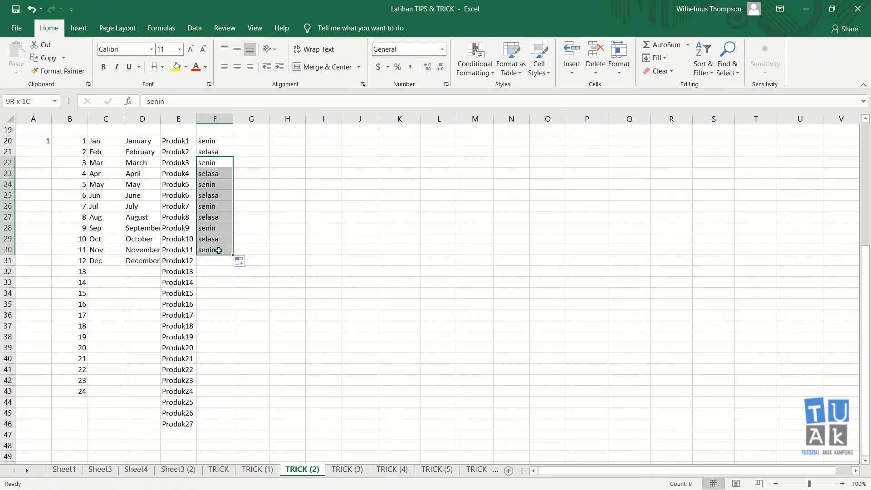
key("Delete")
key("Up")
key("Up")
key("shift+Down")
key("Delete")
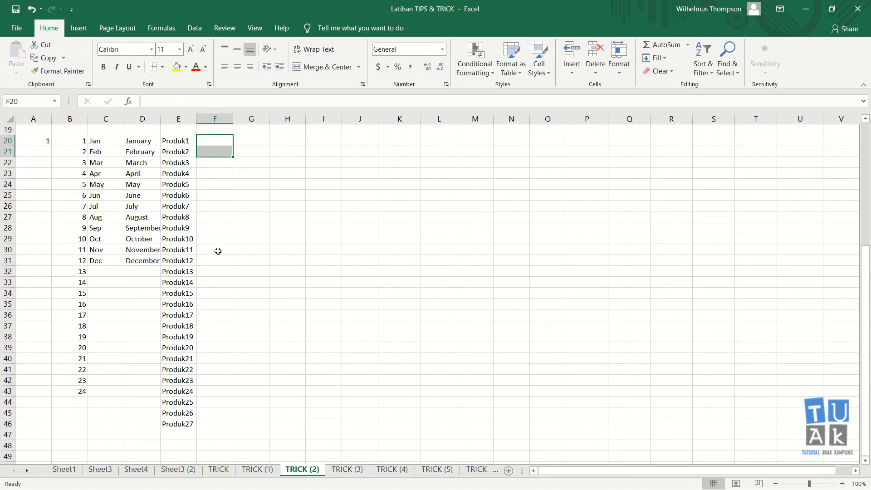
key("shift+Up")
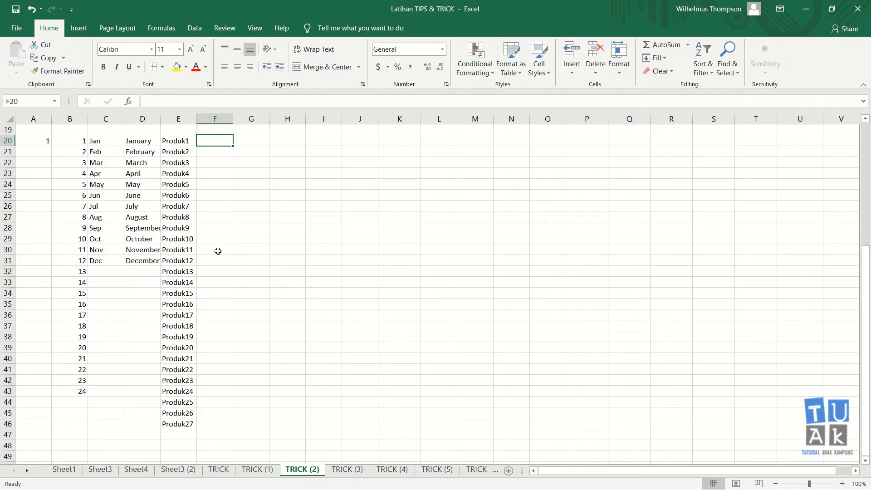
type("monday")
- Enter Monday in F20 and Tuesday in F21, correcting the misspelled 'tuesdat'
key("Return")
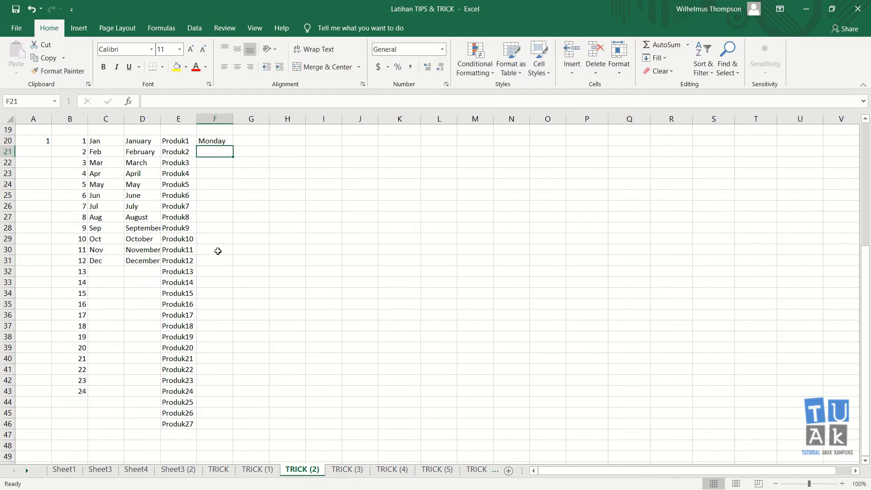
type("tuesdat")
key("Return")
key("Up")
key("Delete")
key("Up")
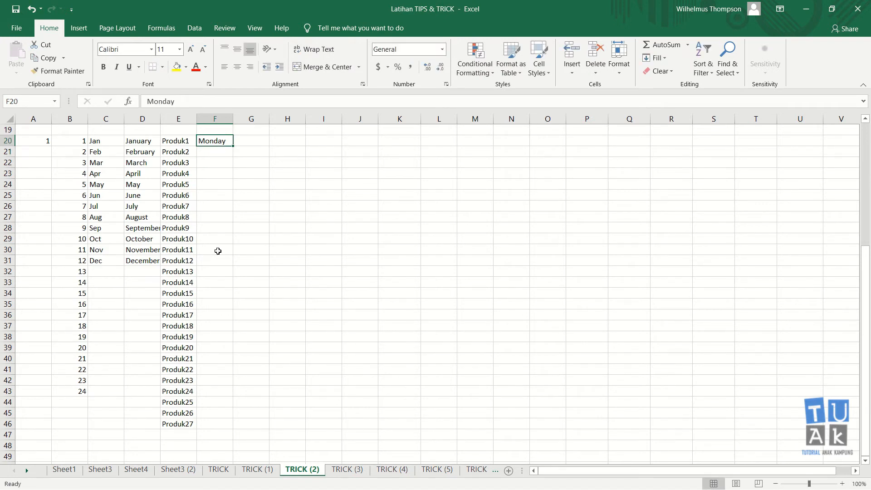
left_click(223, 150)
type("Tuesday")
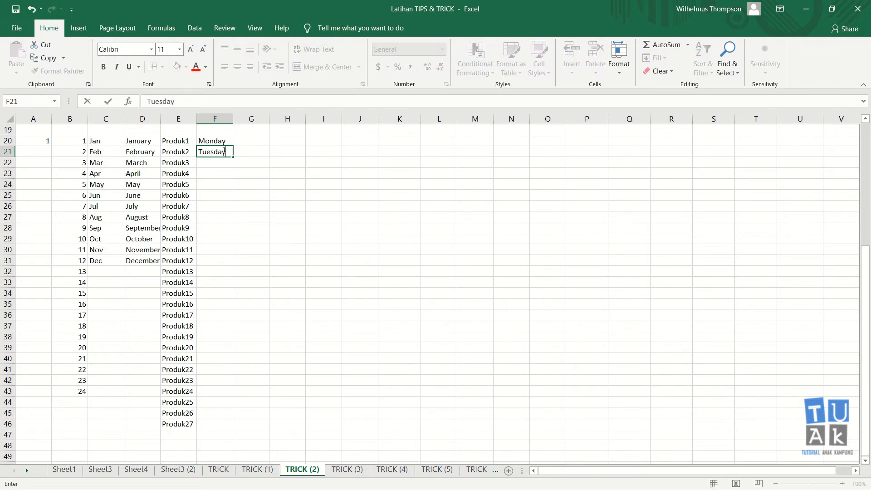
key("Return")
- Fill the weekdays to Sunday, autofit column F for Wednesday, then clear Tuesday–Sunday
left_click_drag(222, 142, 238, 210)
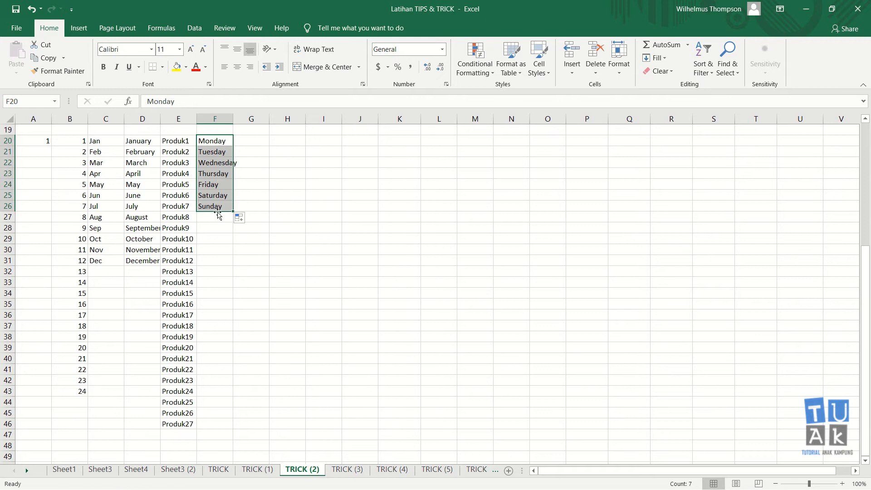
double_click(233, 119)
left_click(218, 216)
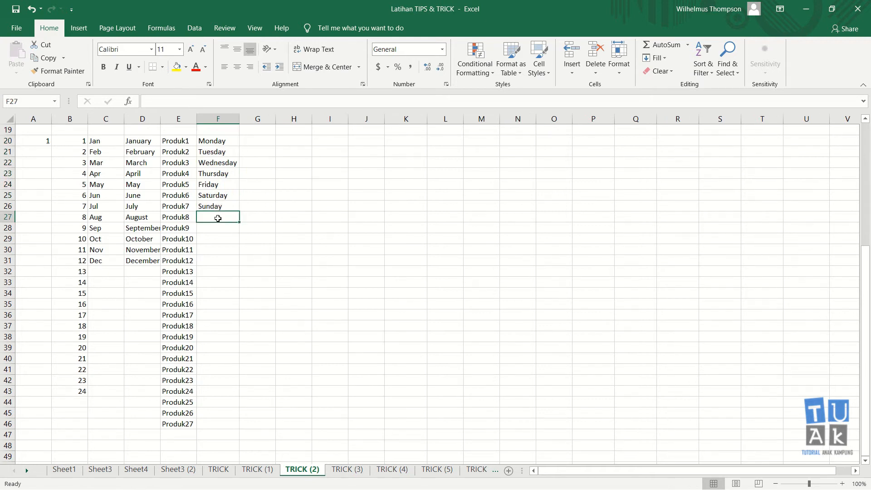
left_click_drag(226, 150, 229, 207)
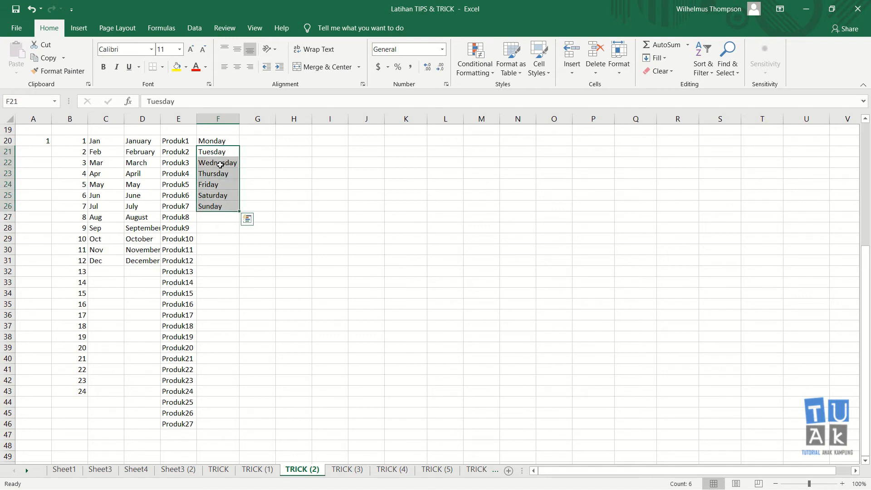
key("Delete")
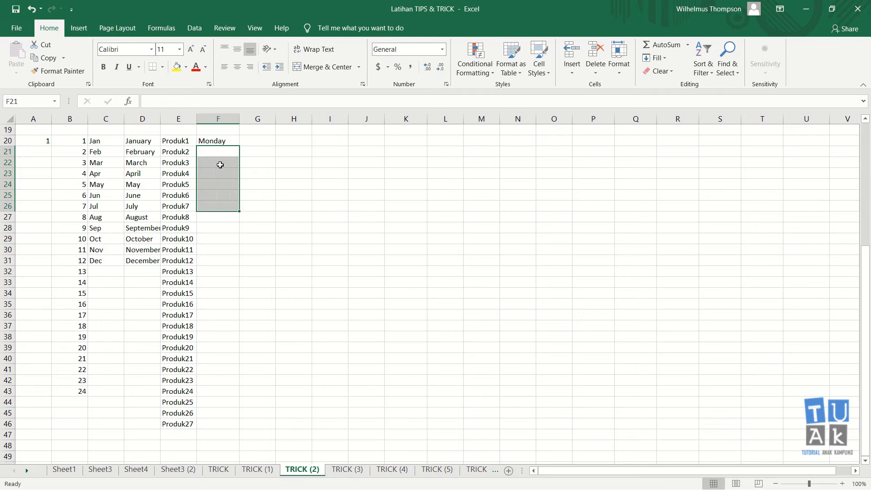
key("Up")
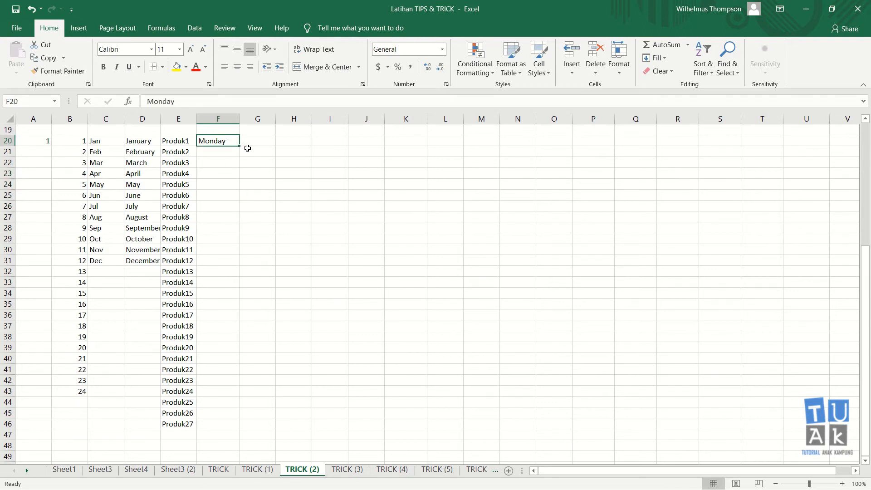
- Refill the weekdays from Monday alone and delete the extra Monday in F27
left_click_drag(240, 146, 241, 222)
left_click(304, 193)
left_click(224, 218)
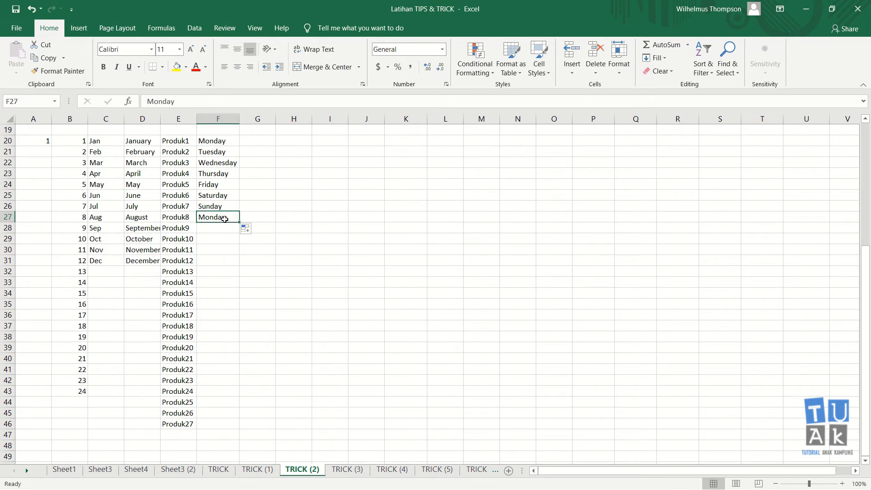
key("Delete")
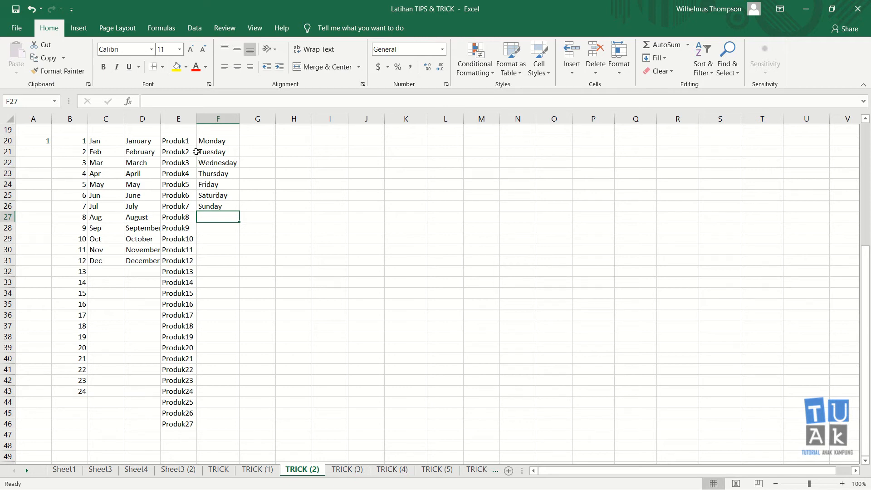
left_click(76, 141)
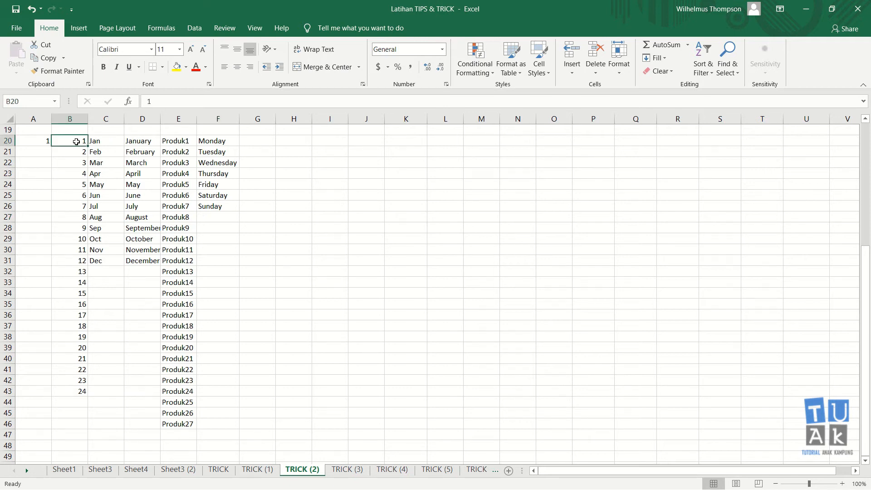
- Review the Jan, Produk1–Produk2 and Monday–Tuesday cells, then select the weekday list F20:F26
left_click(102, 141)
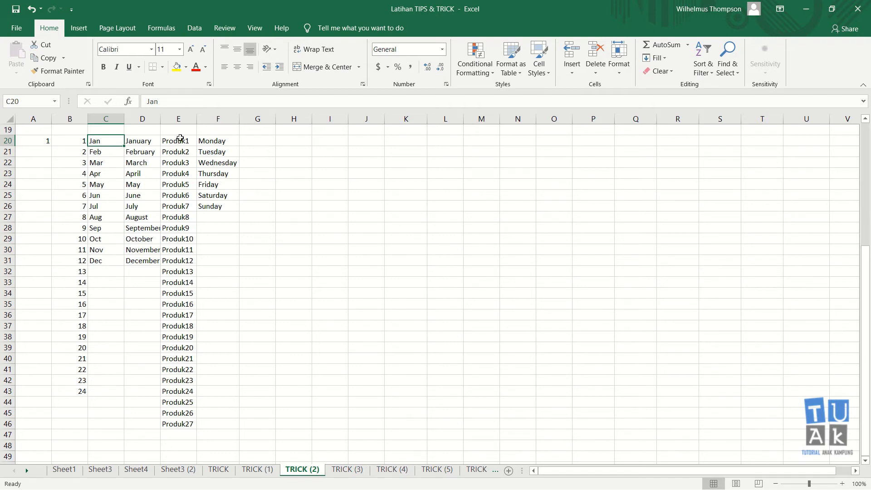
left_click_drag(180, 137, 180, 153)
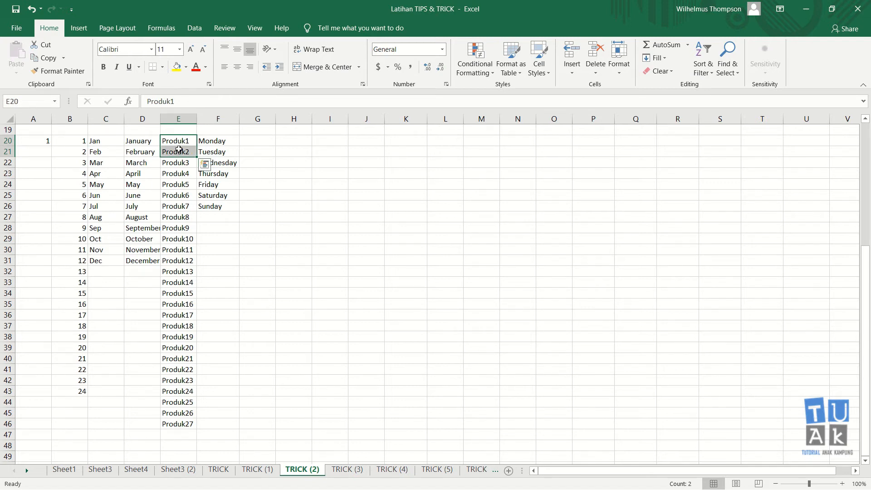
double_click(185, 139)
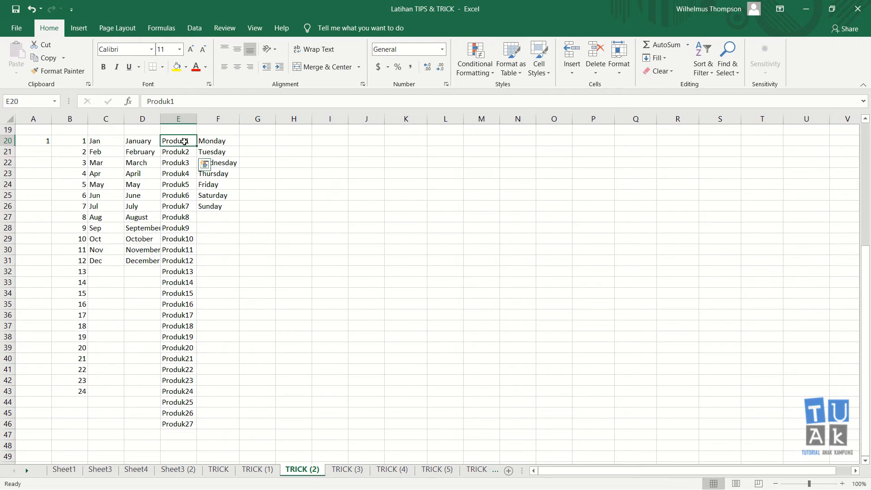
left_click_drag(172, 154, 174, 144)
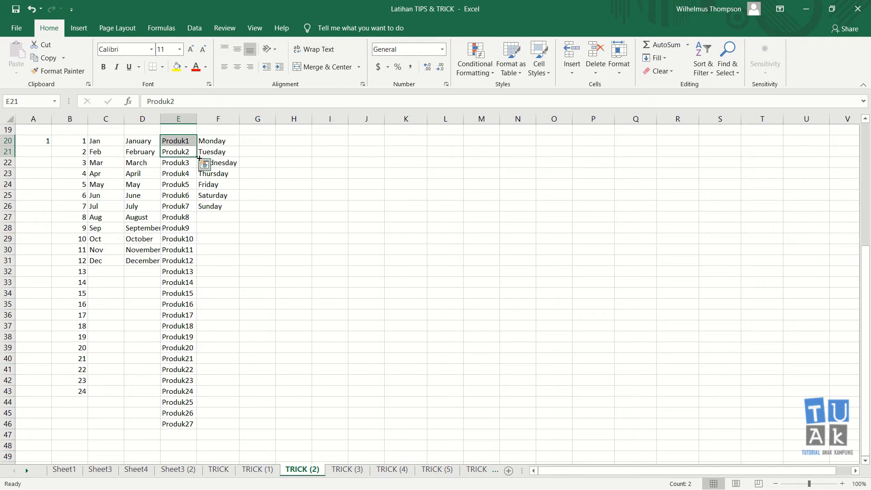
left_click(237, 143)
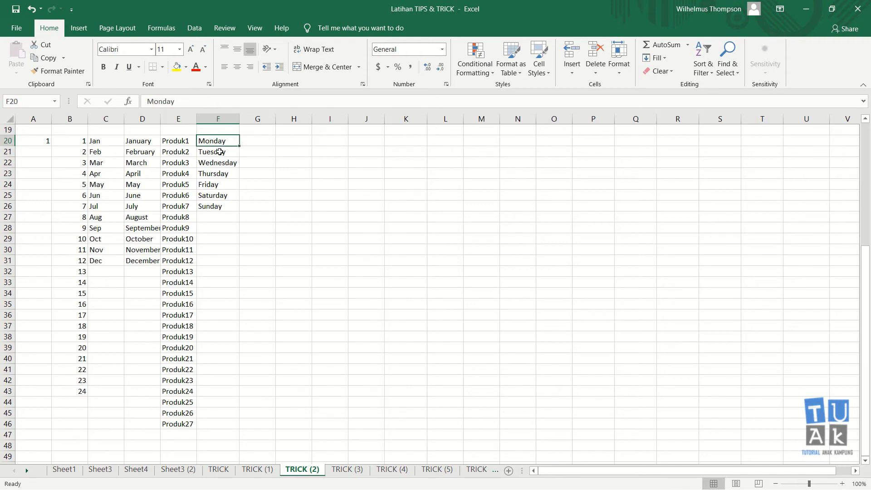
left_click(237, 152)
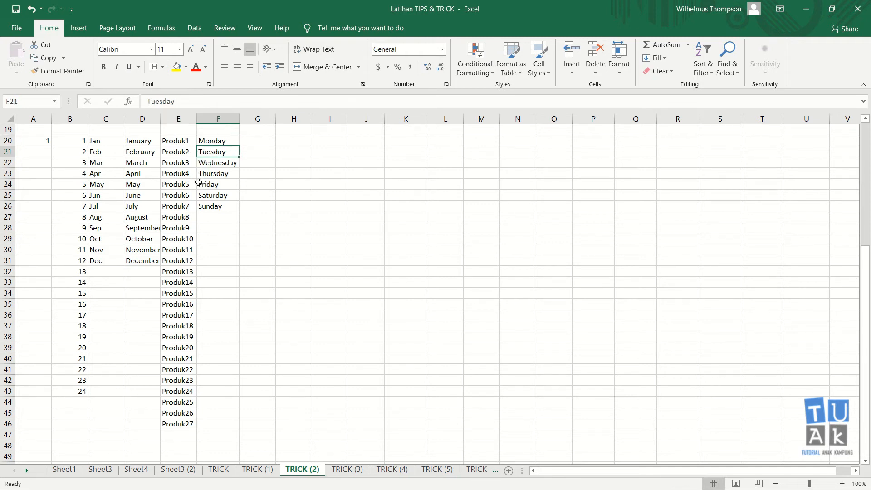
left_click(221, 142)
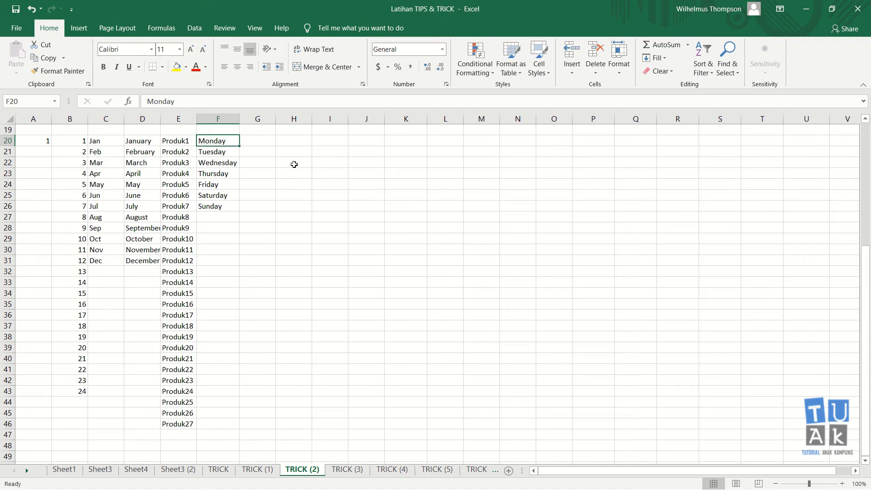
key("ctrl+shift+Down")
- Clear F20:F26 and refill it as Friday through Thursday by AutoFilling from Friday
key("Delete")
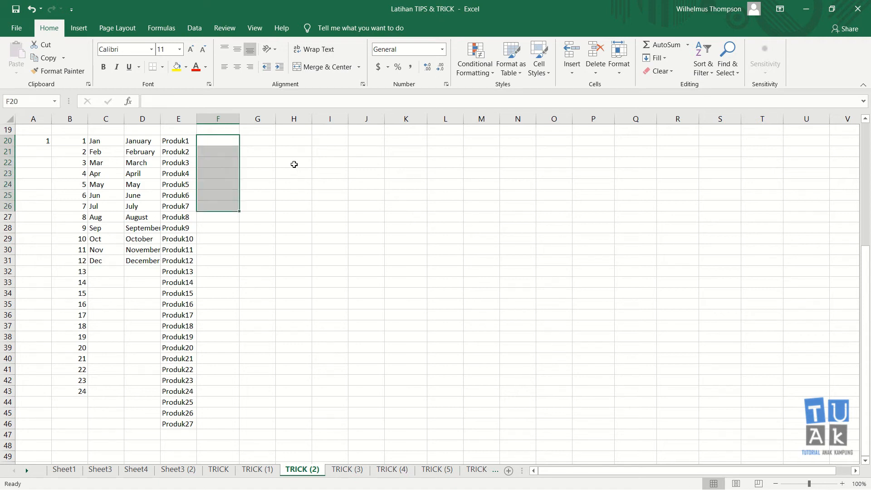
key("Up")
key("Down")
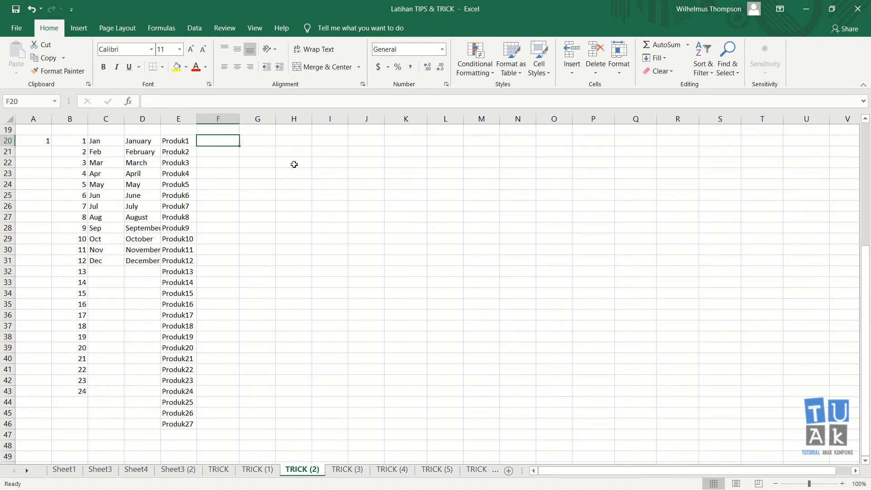
type("Friday")
key("Return")
key("Up")
left_click_drag(239, 148, 235, 208)
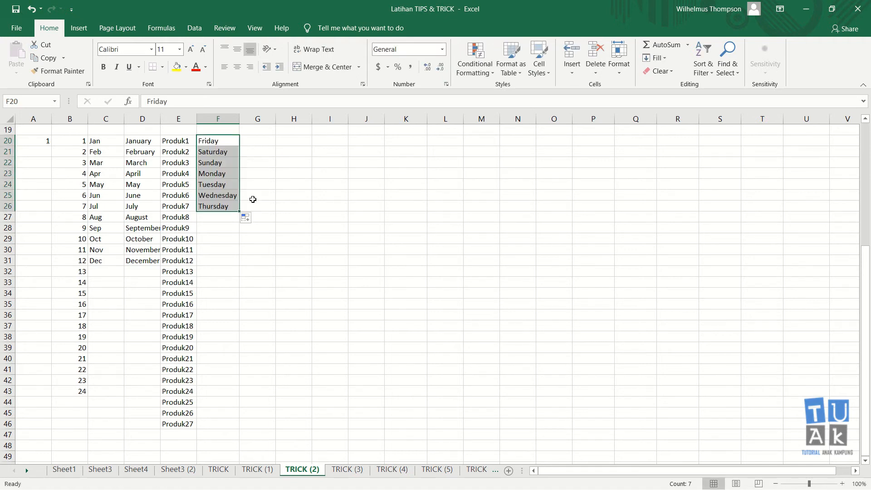
left_click(264, 142)
scroll(444, 240, "up", 6)
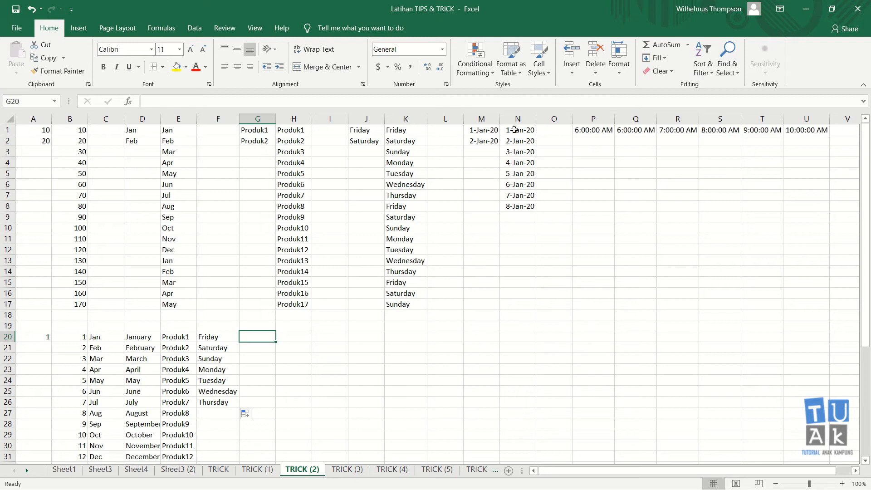
scroll(501, 155, "down", 6)
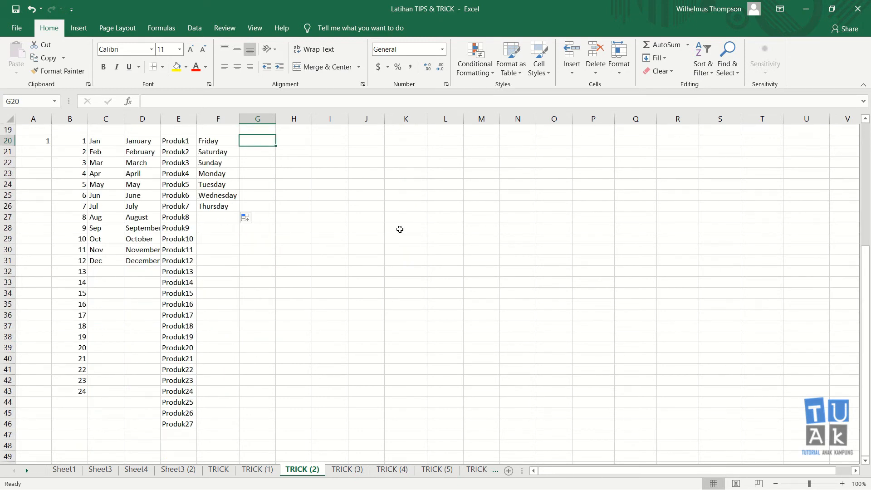
- Enter 1 jan 20 in G20 and 2 Jan 2020 in G21, fill a daily series, then undo it
type("1 jan 20")
key("Return")
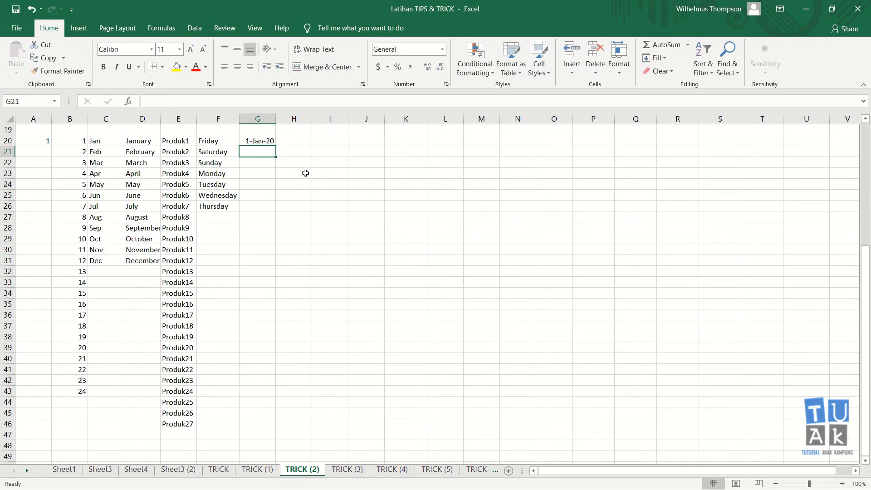
type("2")
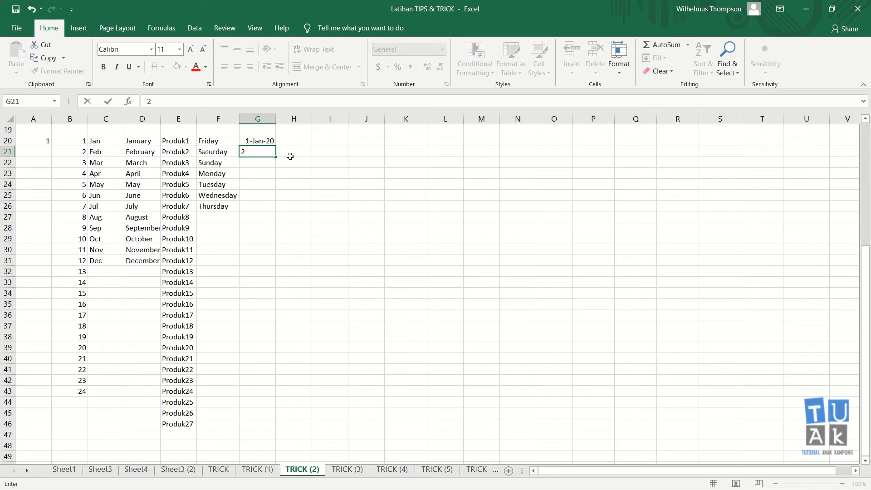
type(" Jan 2020")
key("Return")
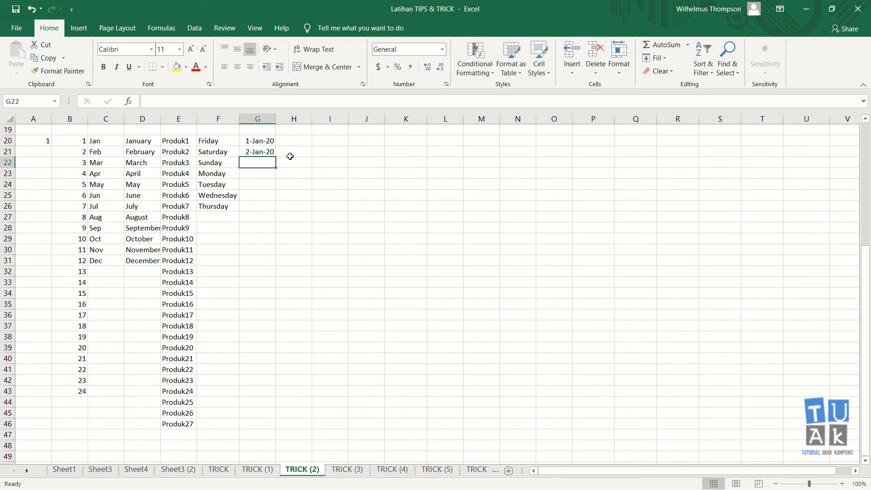
left_click_drag(268, 141, 261, 338)
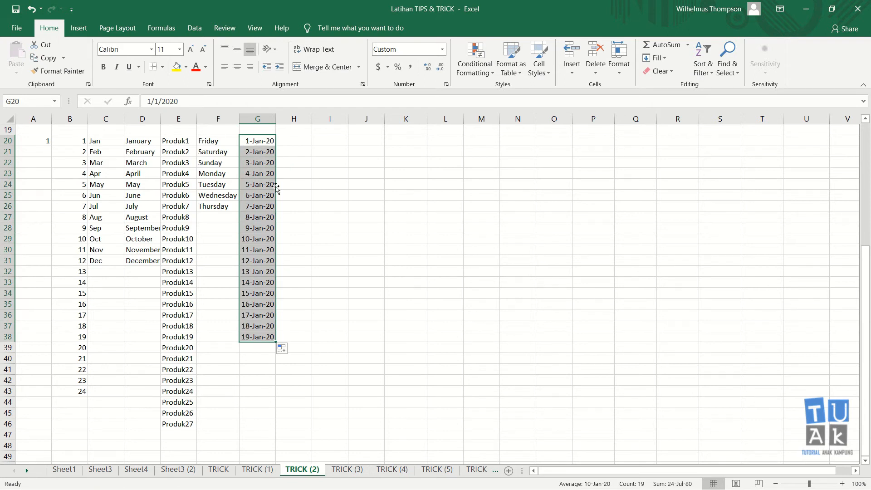
left_click(267, 142)
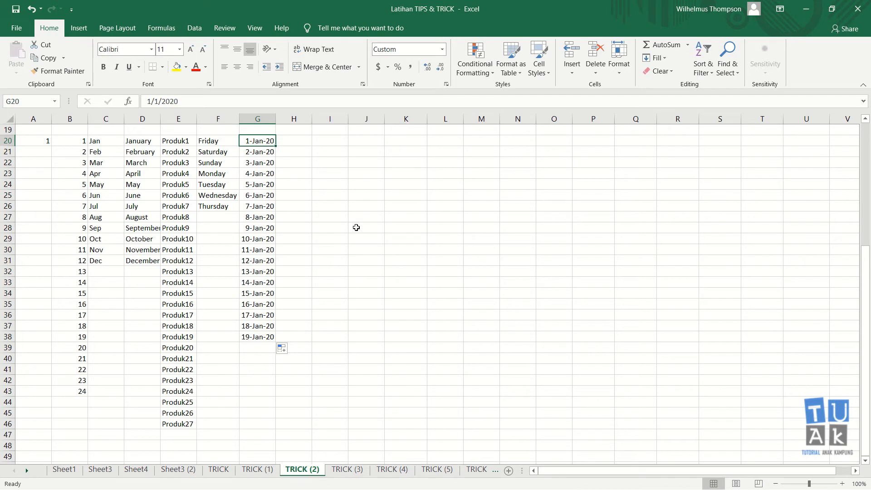
key("ctrl+z")
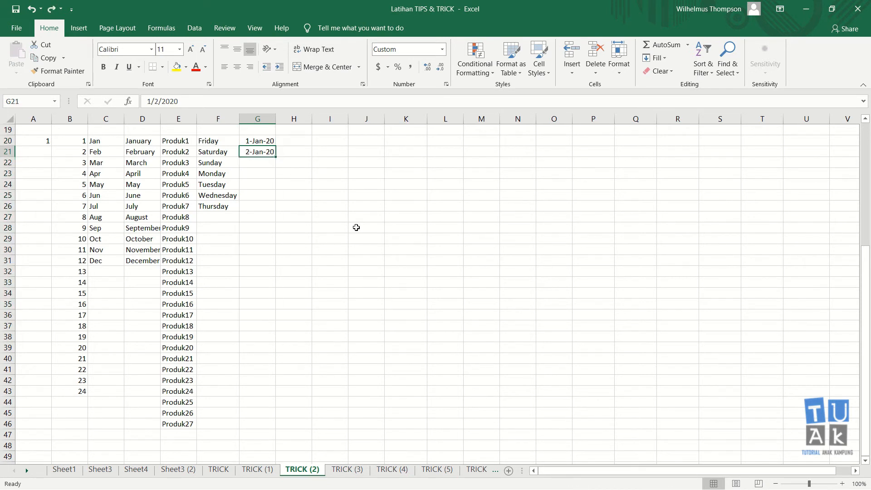
- Change G21 to 3-jan-2020 and fill G20:G32 with two-day dates ending 25-Jan-20
type("3-jan-2020")
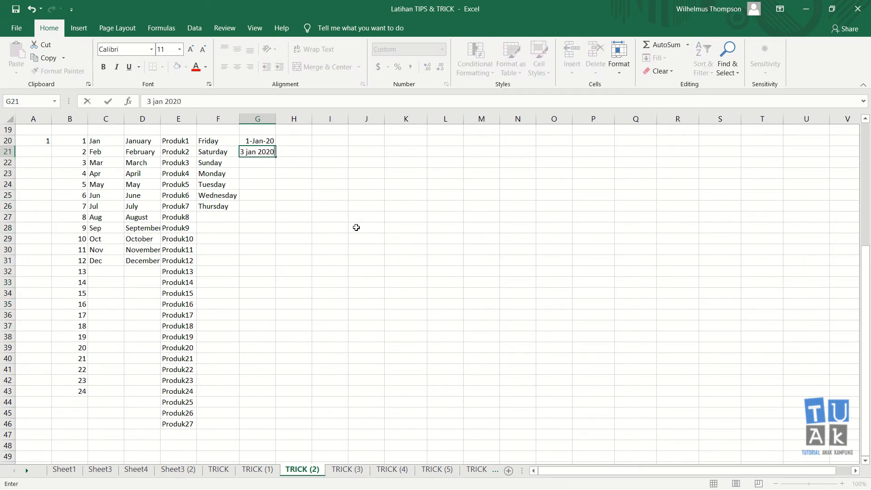
key("Return")
key("Up")
key("Up")
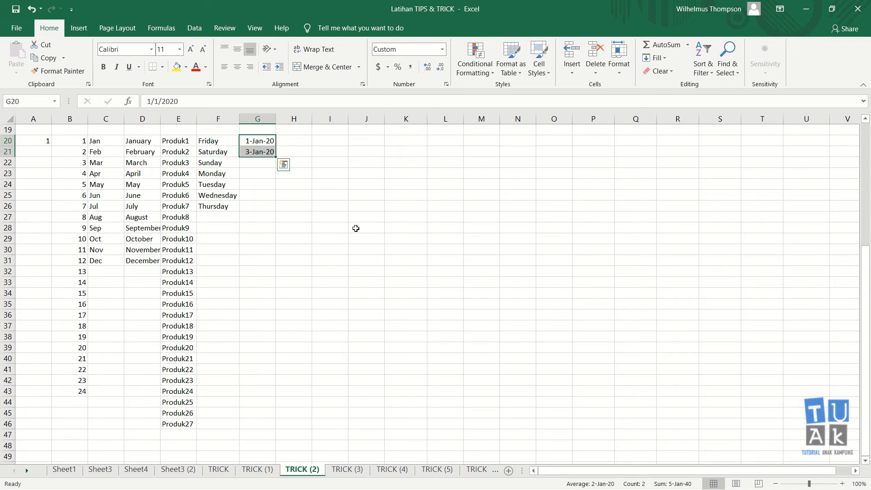
left_click_drag(274, 156, 274, 272)
left_click(318, 207)
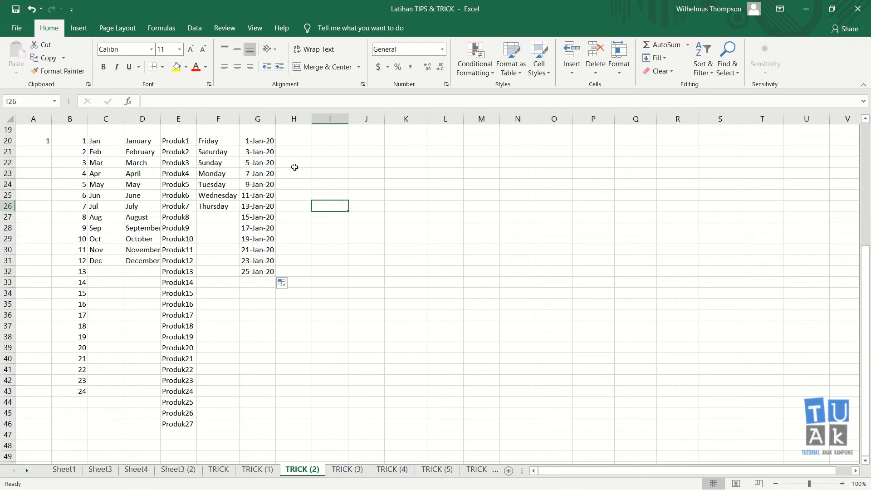
left_click(270, 141)
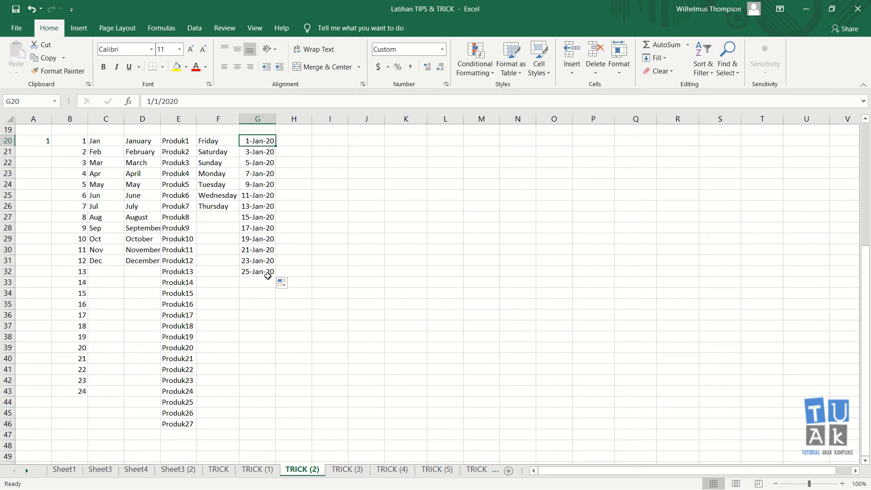
left_click(269, 154)
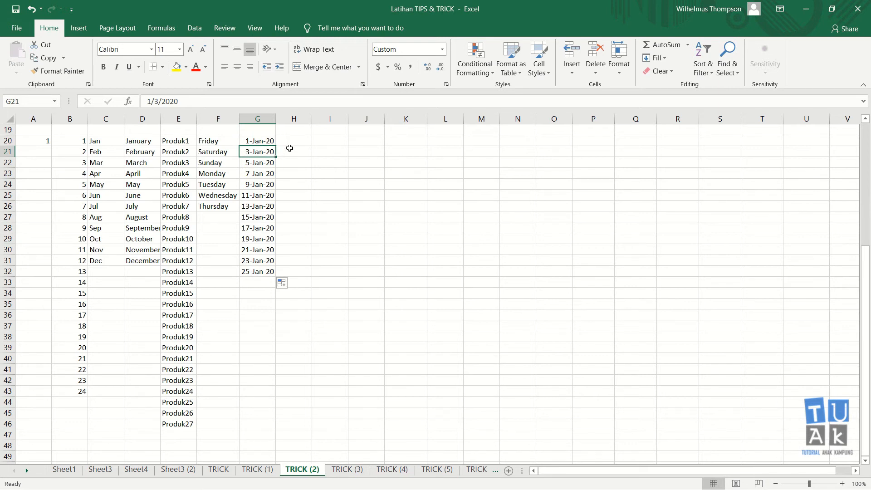
scroll(294, 149, "up", 6)
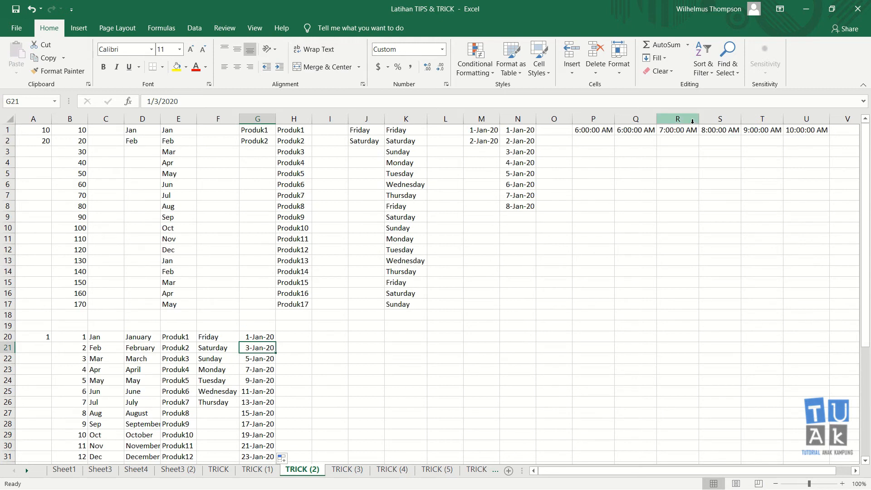
scroll(412, 298, "down", 5)
left_click(304, 173)
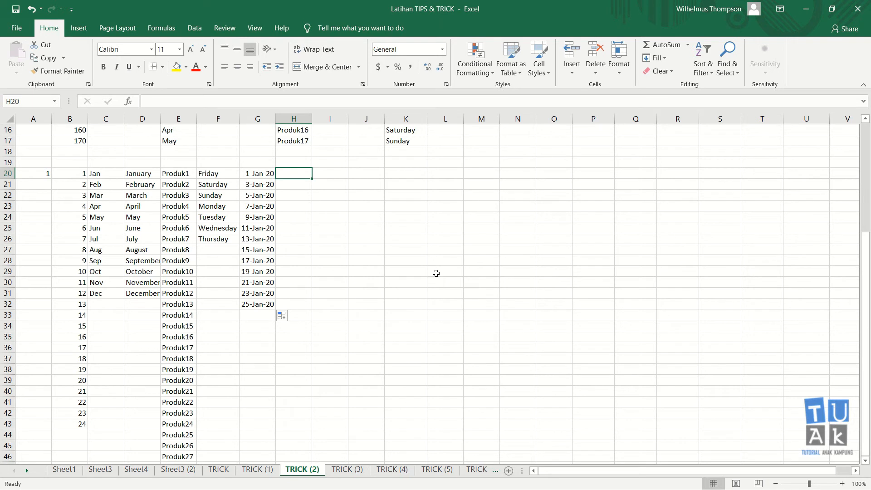
- Enter 6:00 PM in H20 and 7:00 PM in I20, then select both time cells
type("6:00")
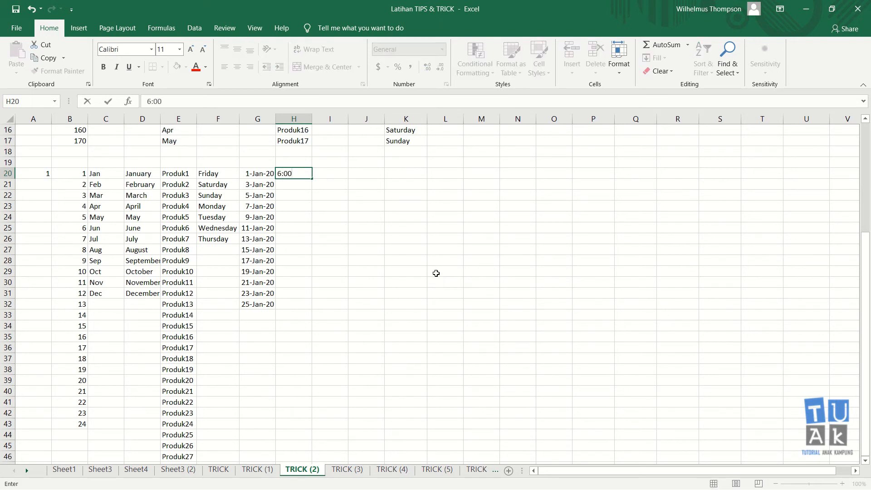
type(" PM")
key("Return")
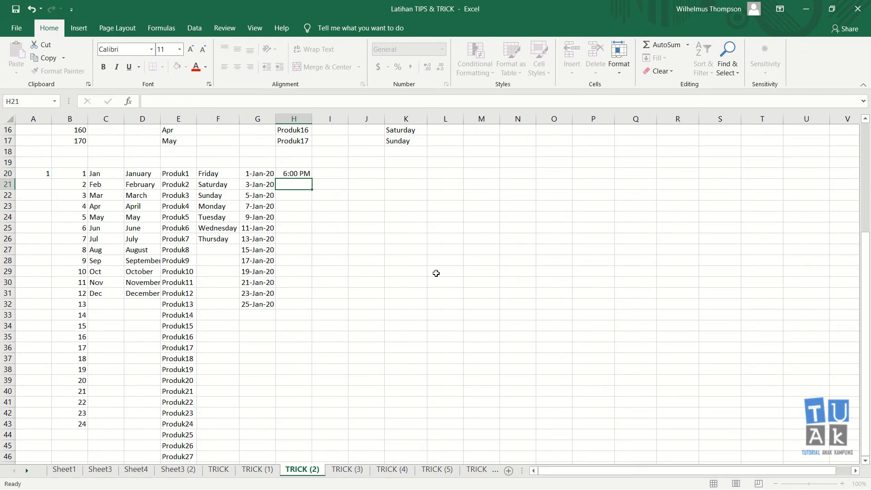
key("Up")
key("Right")
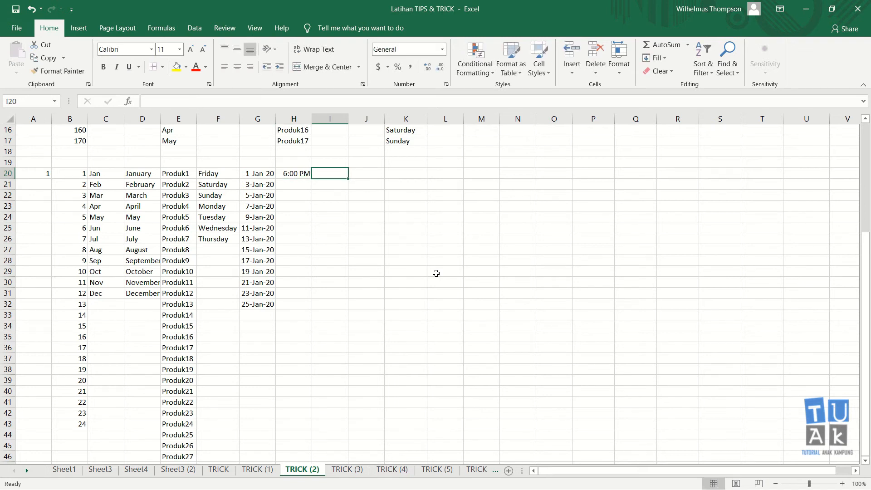
type("7")
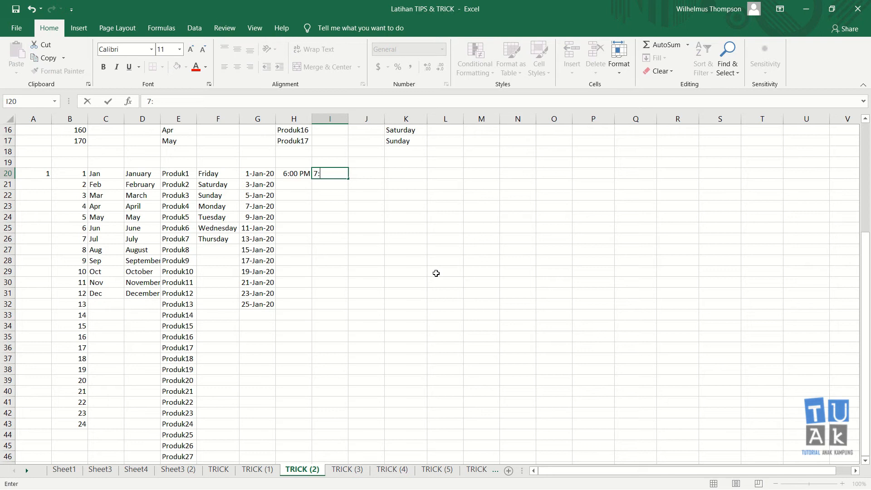
type(":00pm")
key("Return")
key("Up")
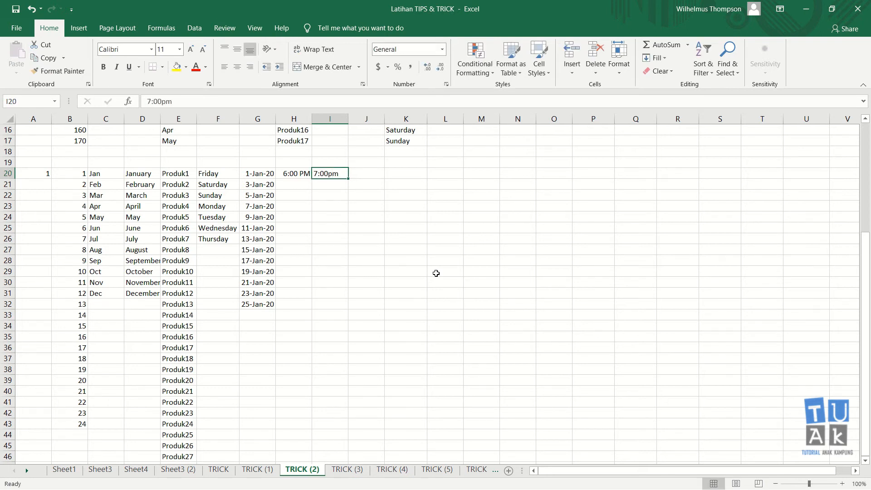
type("7")
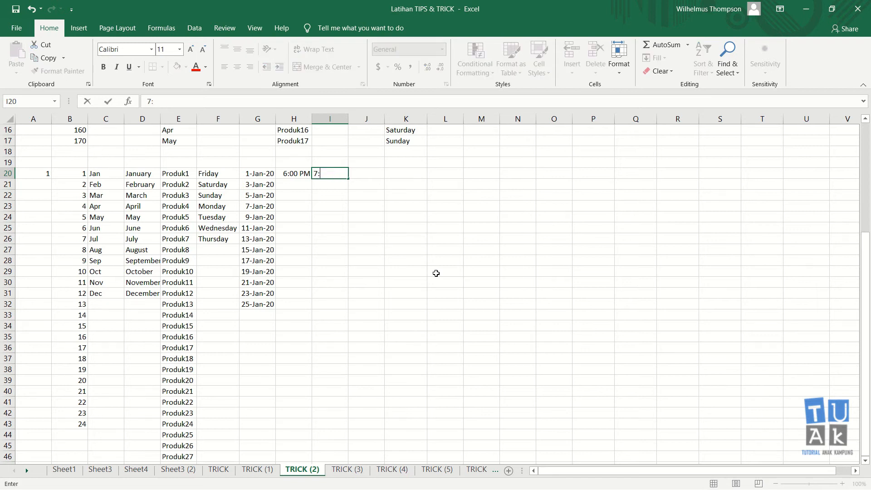
type(":00 PM")
key("ctrl+Return")
key("Left")
key("shift+Right")
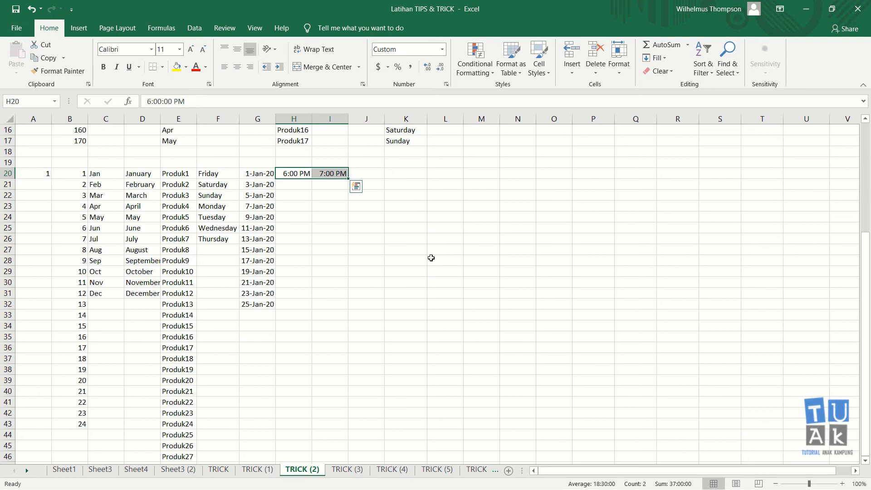
- Extend the hourly times right across row 20 through 2:00 AM in P20
left_click_drag(347, 178, 462, 177)
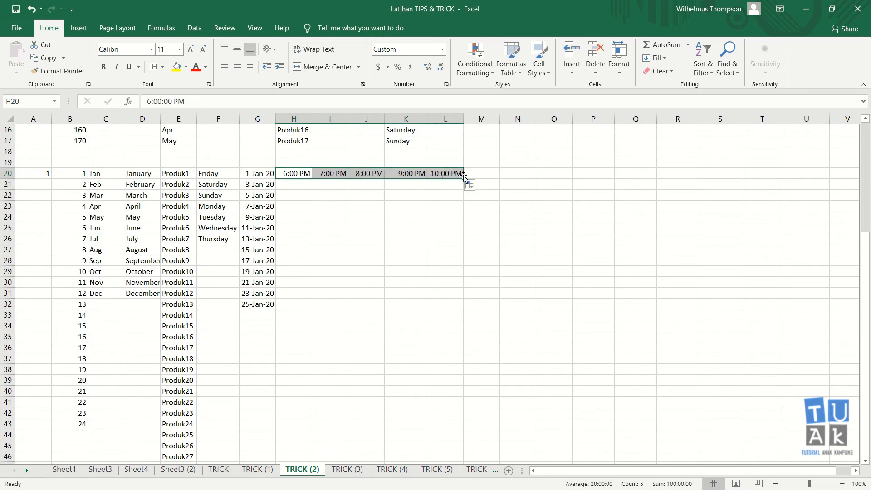
left_click_drag(464, 178, 535, 178)
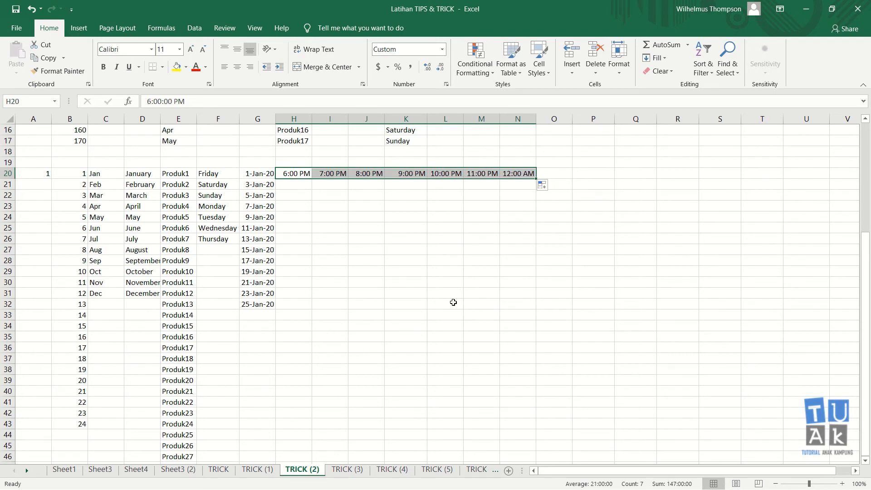
left_click_drag(536, 179, 616, 184)
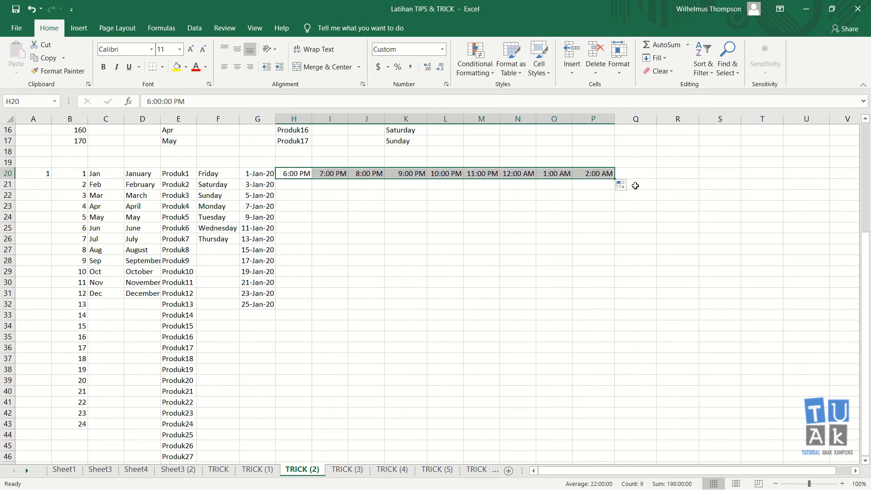
left_click(445, 174)
left_click(481, 173)
left_click(528, 172)
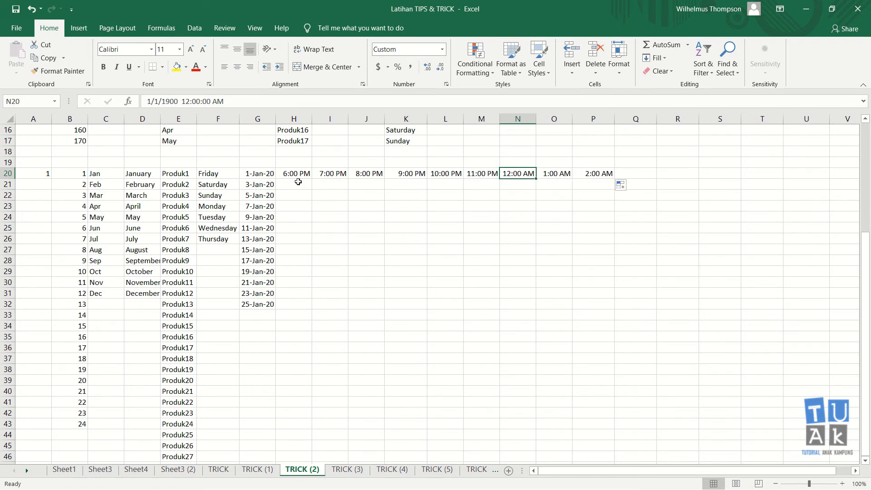
left_click(324, 173)
- Move 7:00 PM into H21 and fill H20:H32 hourly down to 6:00 AM
left_click_drag(344, 174, 314, 307)
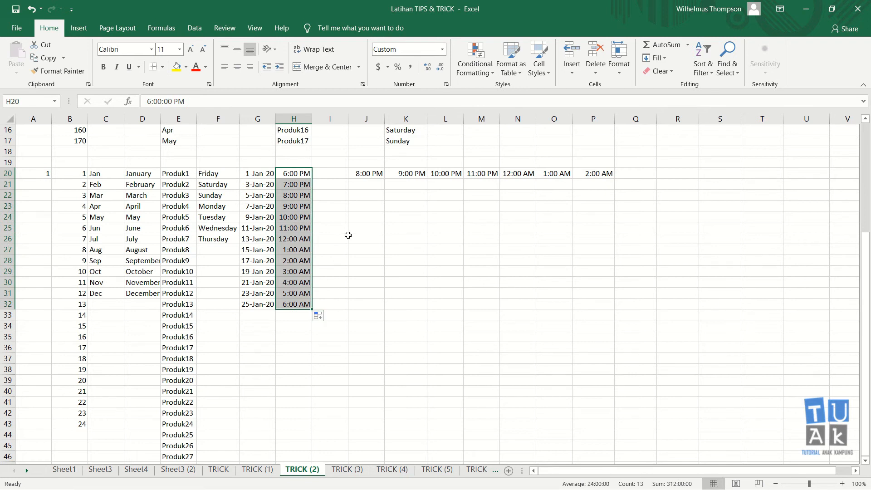
left_click(347, 238)
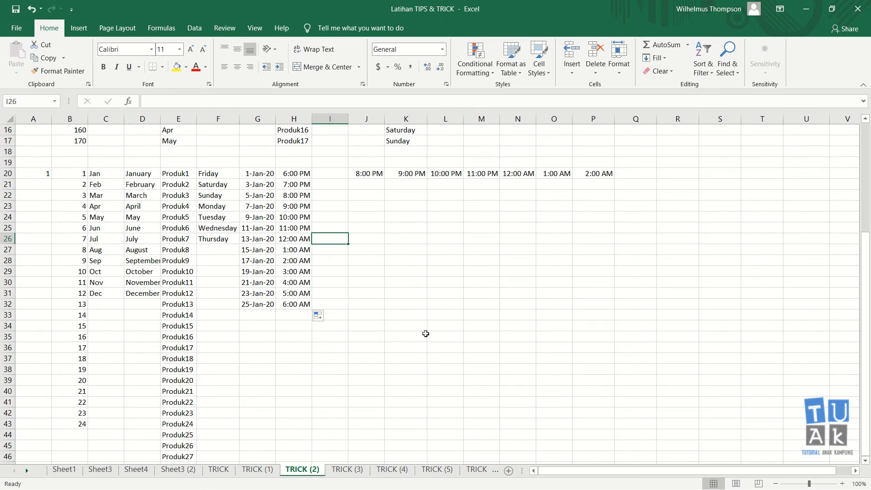
left_click(331, 268)
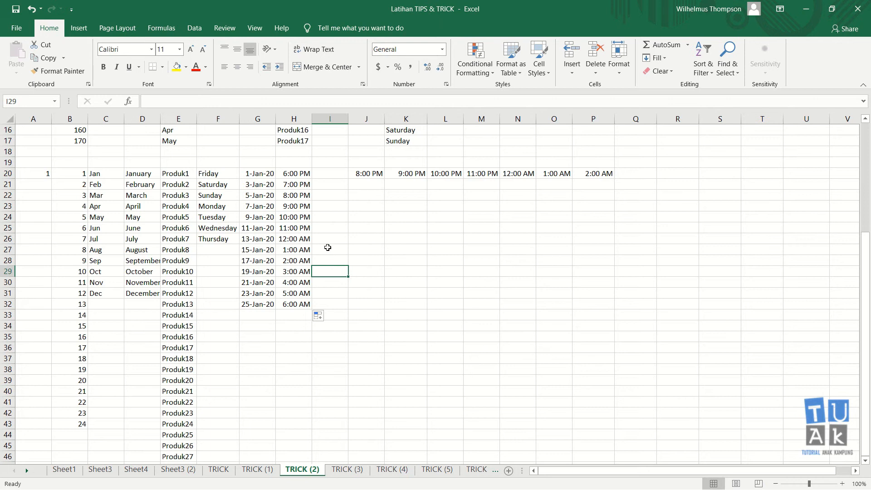
- Review the abbreviated month series and the Friday–Saturday day-name series
left_click(104, 173)
left_click(104, 185)
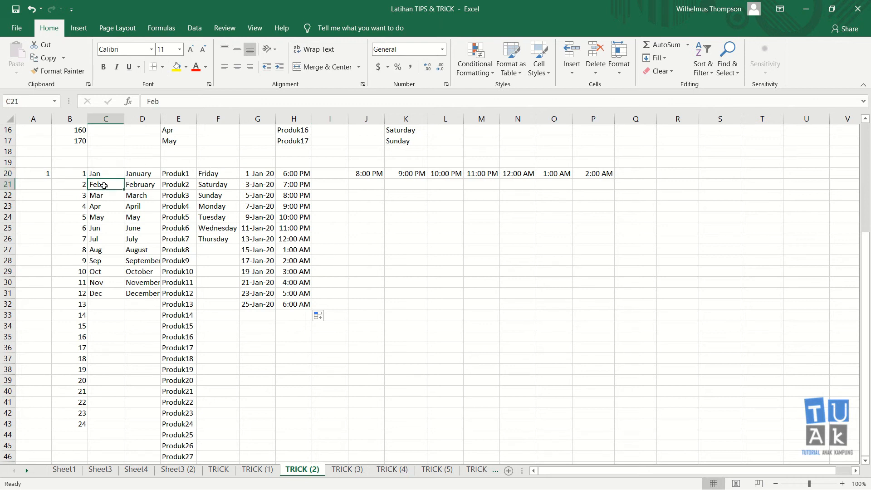
left_click(223, 172)
left_click(224, 183)
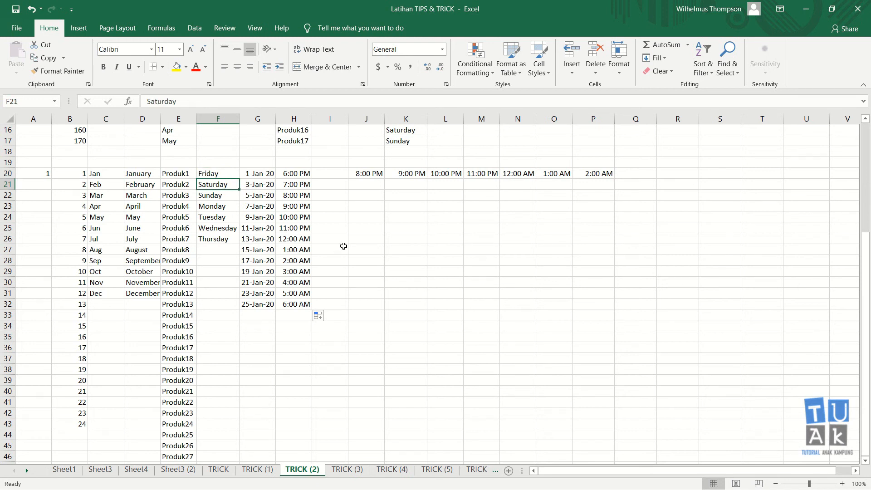
left_click(343, 246)
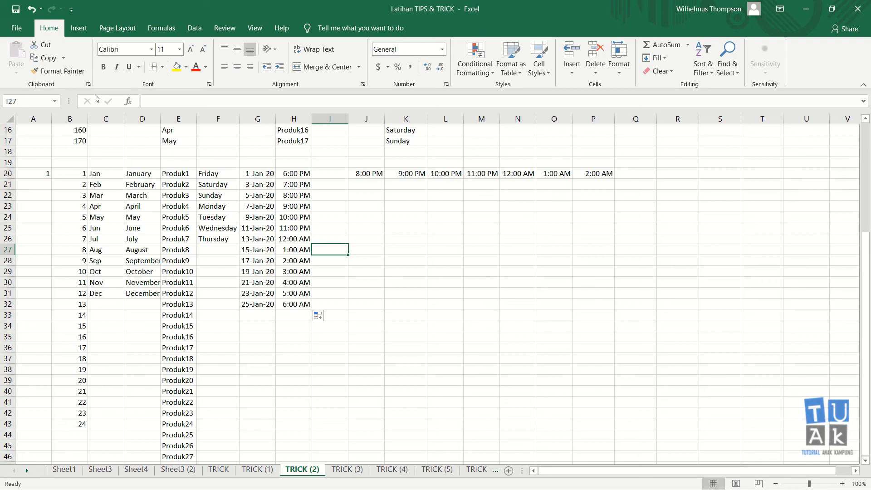
- In Excel Options > Advanced, scroll to General and open Edit Custom Lists
left_click(24, 29)
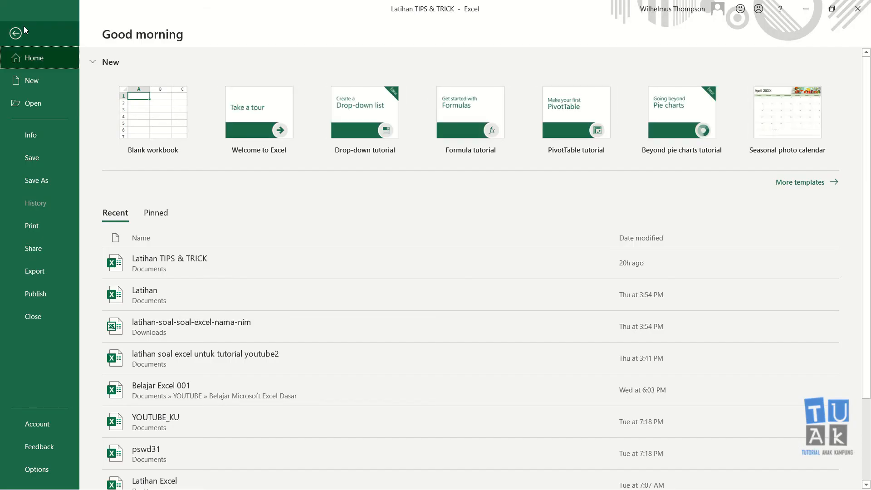
left_click(30, 433)
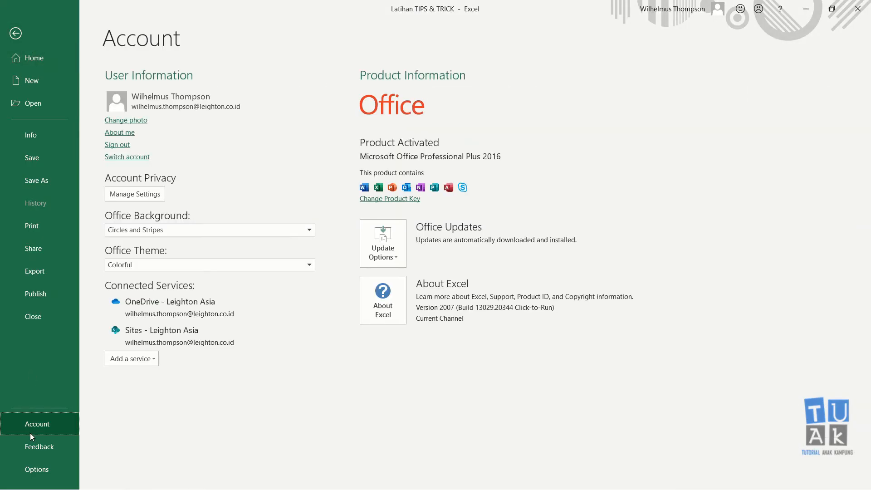
left_click(45, 469)
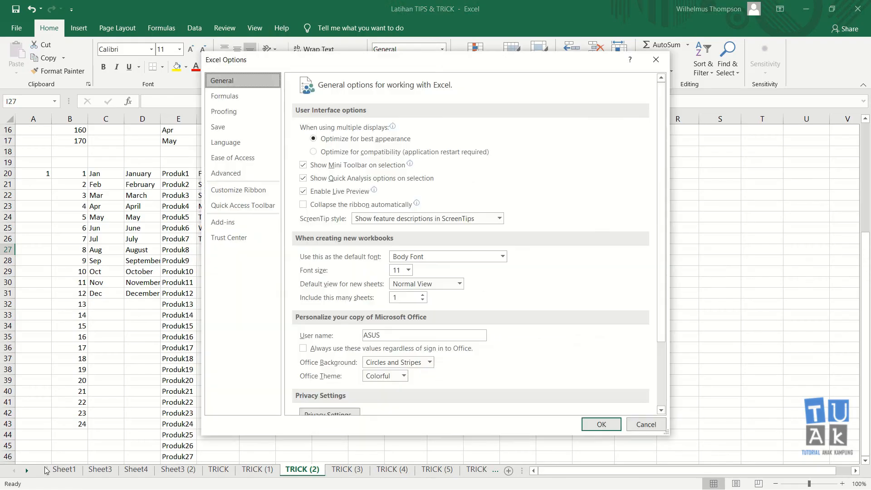
left_click(237, 171)
left_click_drag(661, 101, 662, 130)
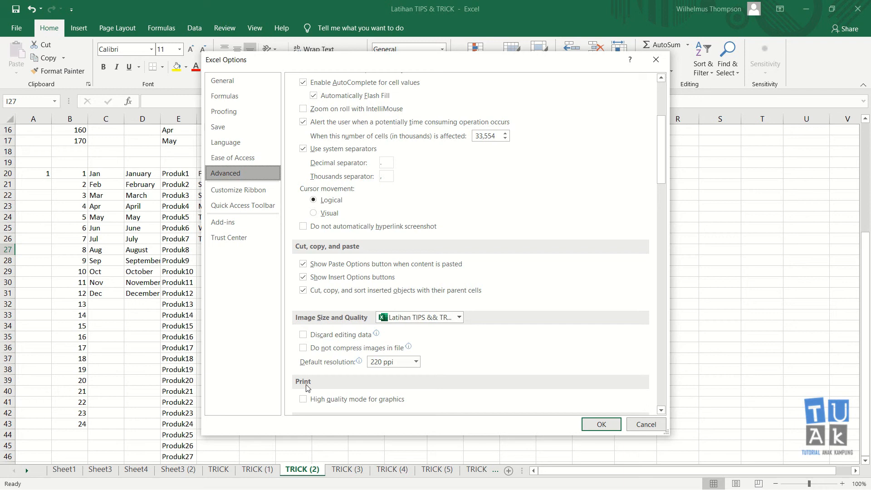
left_click_drag(657, 162, 655, 347)
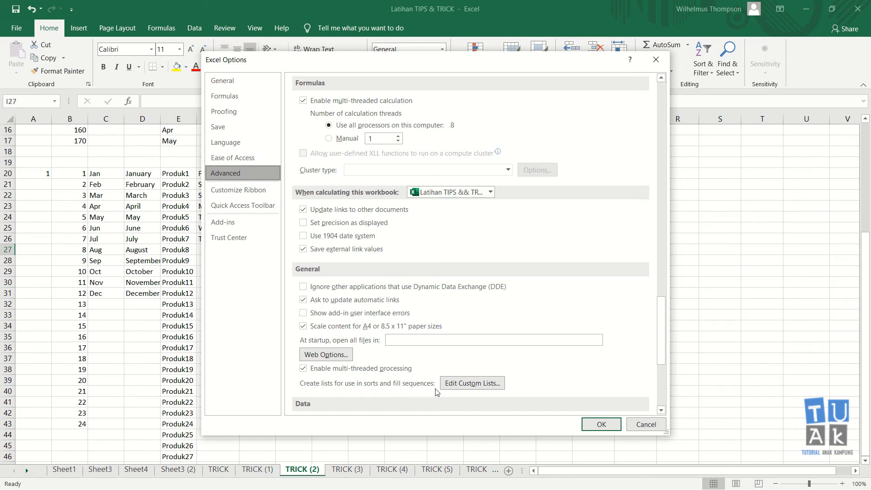
left_click(482, 389)
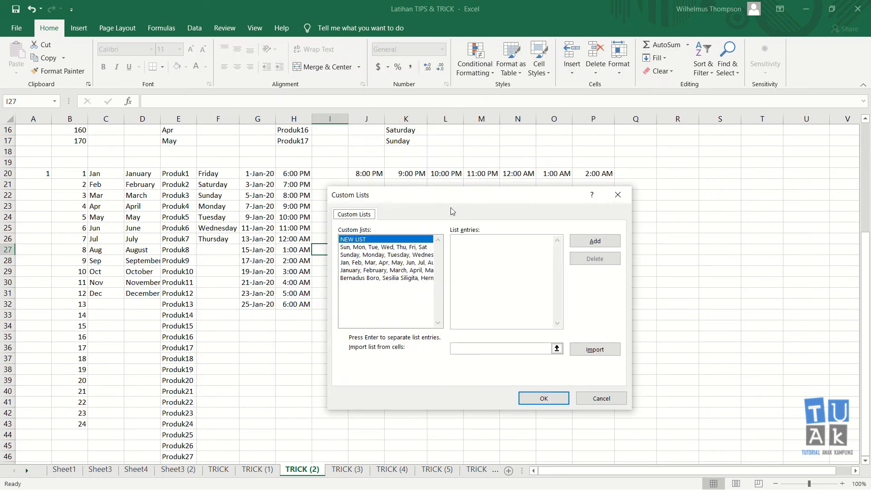
- View the Sun, Mon, Tue custom list entries, then close Custom Lists and Excel Options
left_click_drag(471, 202, 517, 200)
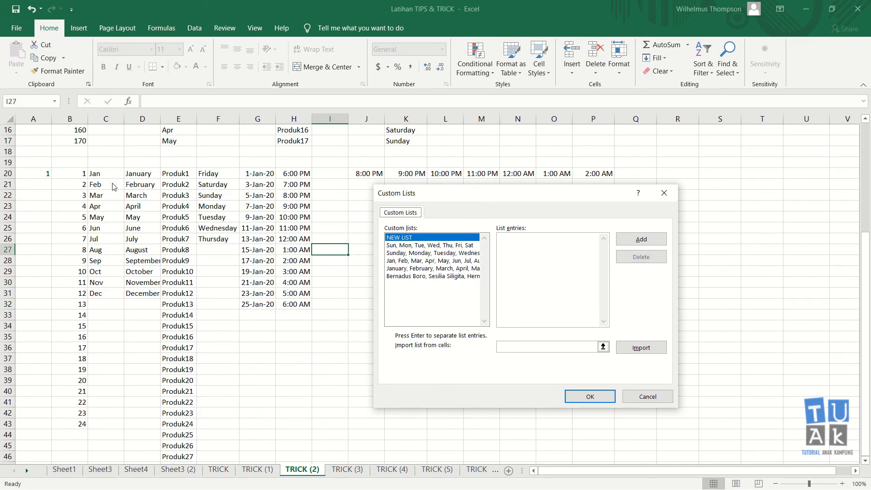
left_click(399, 246)
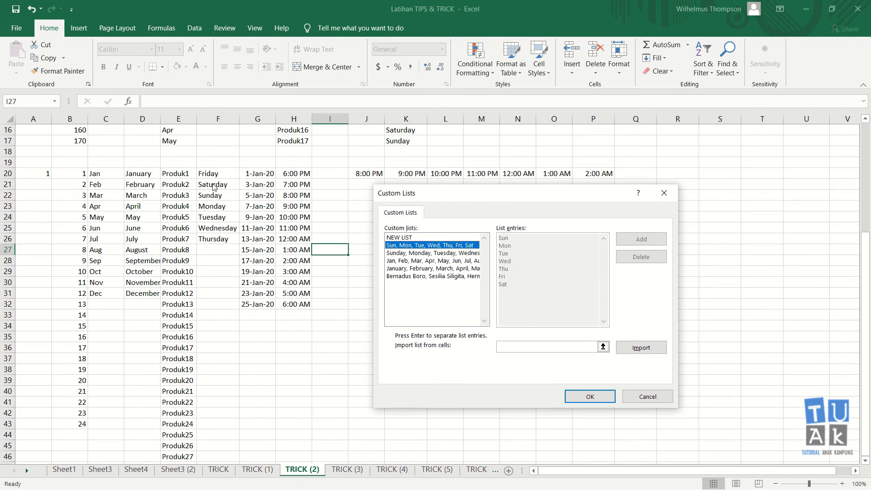
left_click(664, 193)
left_click(655, 59)
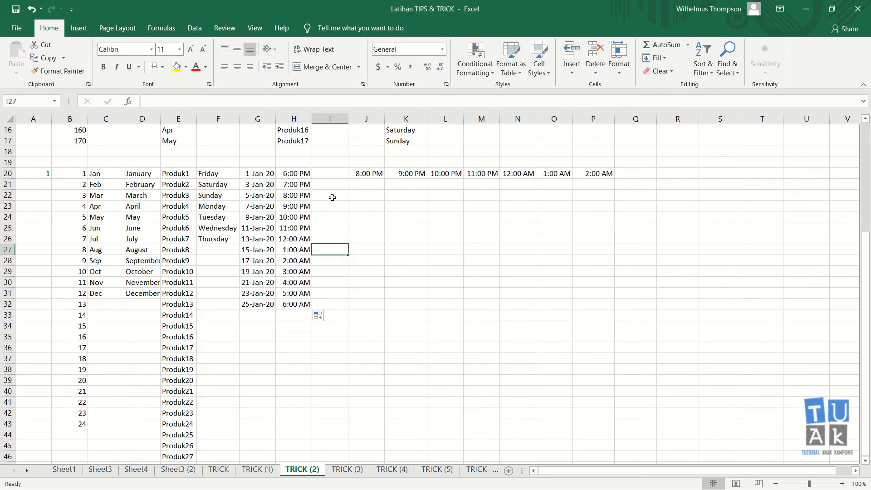
left_click(208, 174)
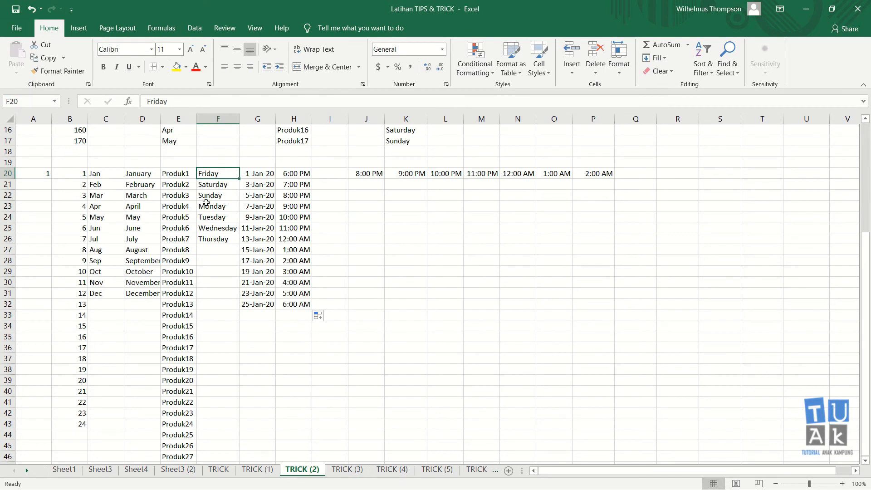
- Enter fri in I20 and autofill abbreviated weekdays down to I29
left_click(331, 174)
type("u")
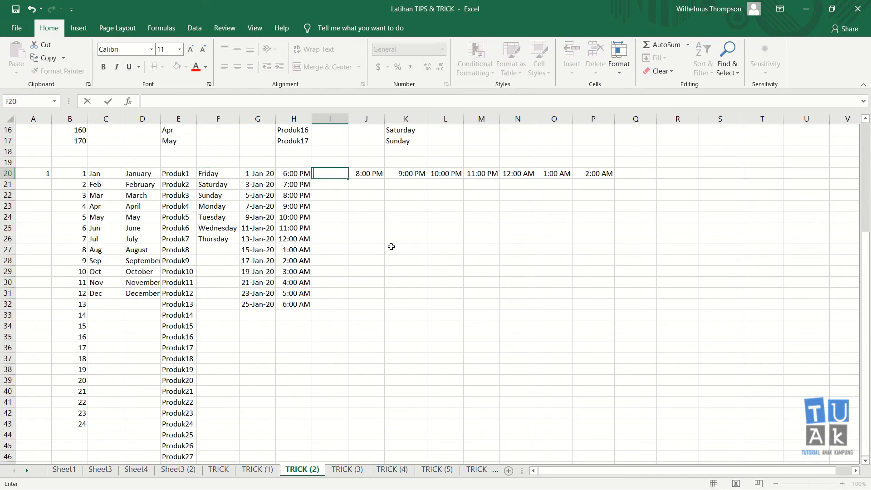
type("ri")
key("Return")
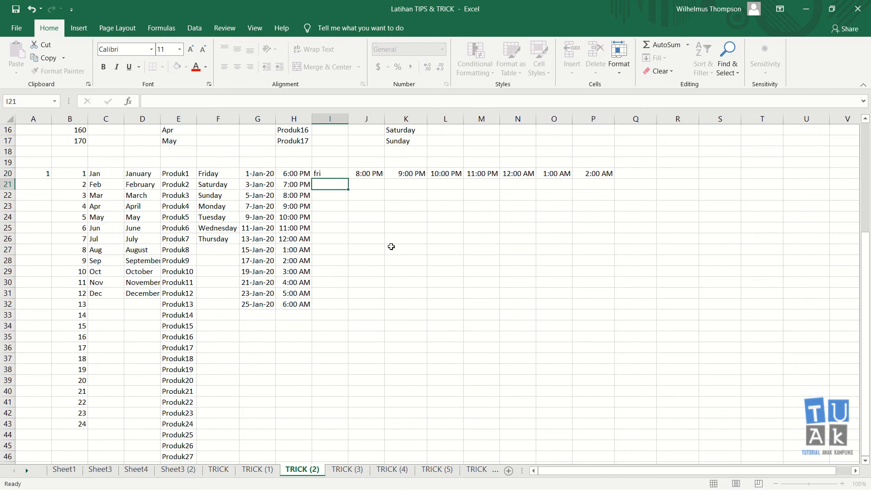
left_click(345, 173)
left_click_drag(349, 181, 350, 278)
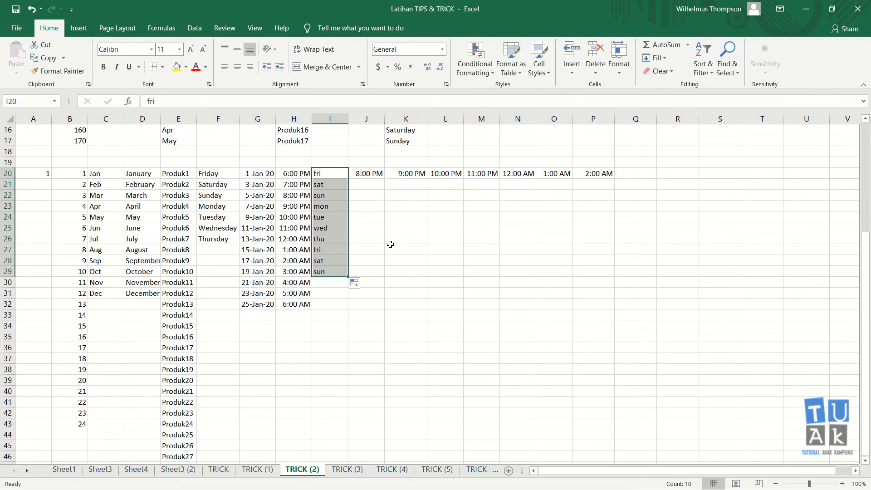
left_click(388, 243)
left_click_drag(326, 174, 329, 239)
left_click(394, 213)
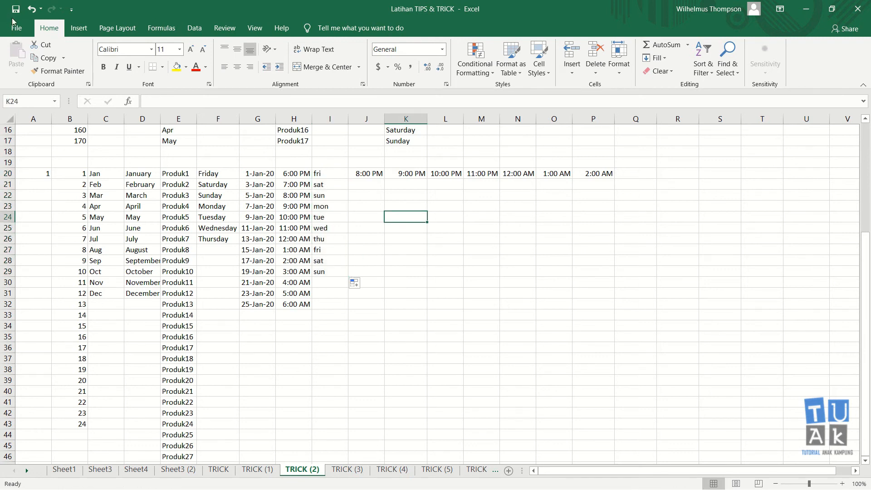
- Reopen the Custom Lists editor from Excel Options > Advanced
left_click(14, 23)
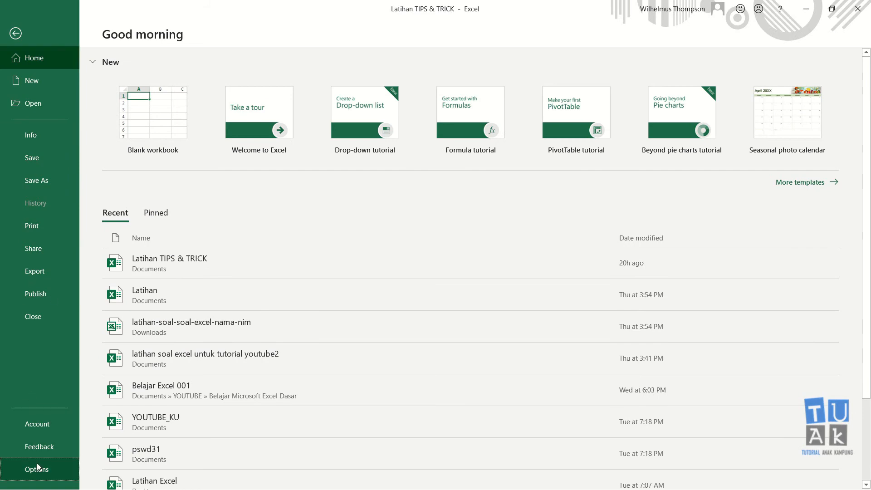
left_click(38, 467)
scroll(281, 292, "down", 3)
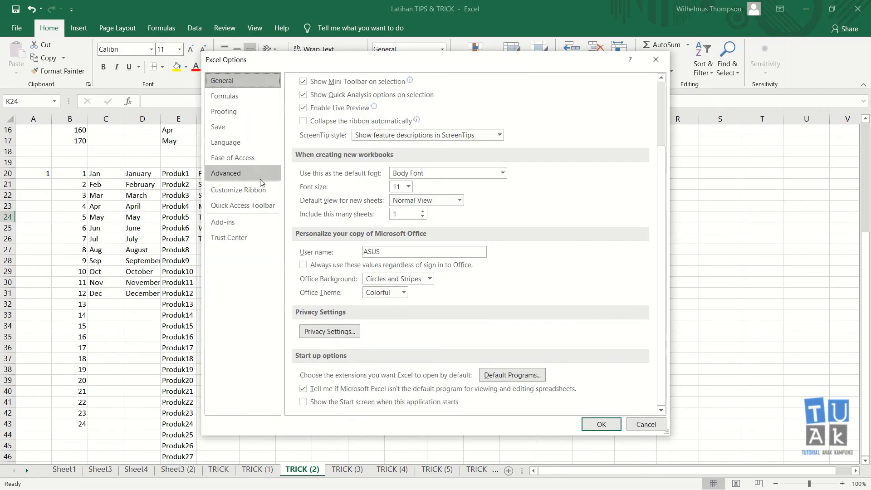
left_click(231, 173)
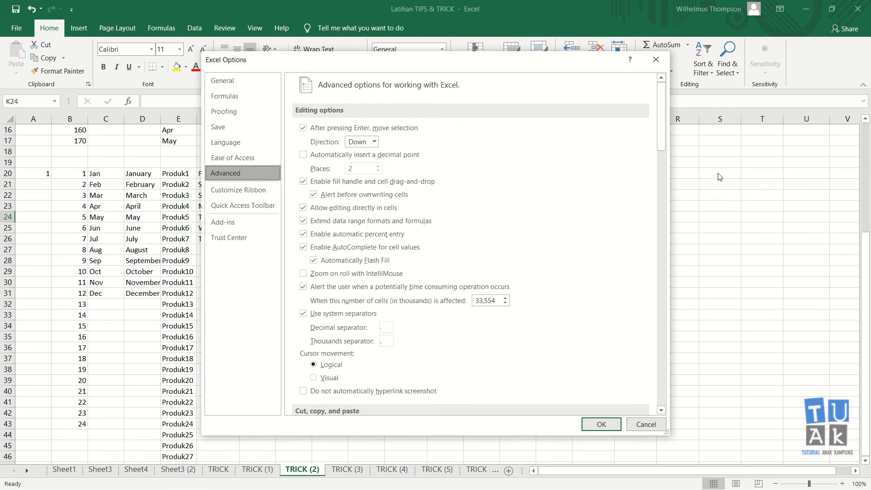
left_click_drag(661, 113, 665, 344)
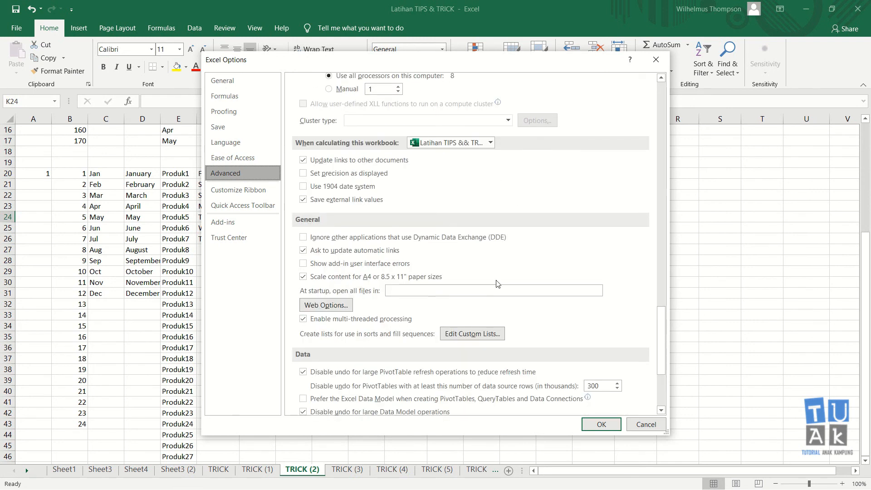
scroll(497, 283, "up", 3)
scroll(497, 286, "down", 2)
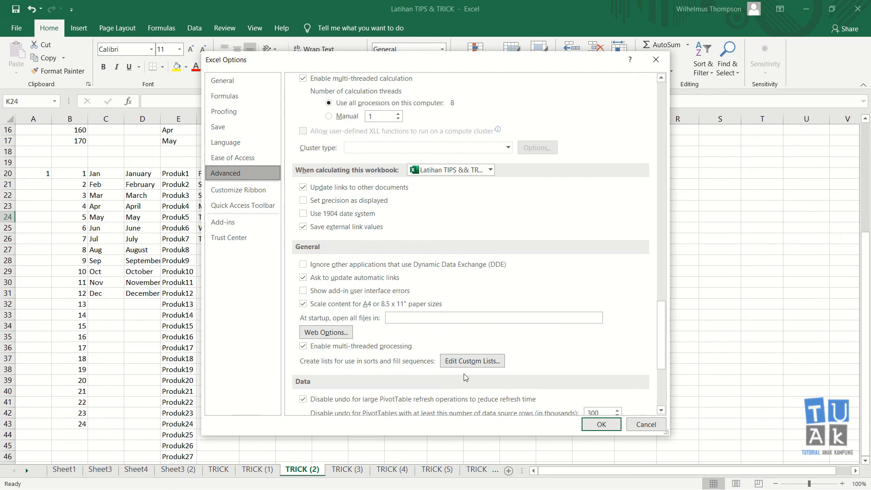
left_click(501, 361)
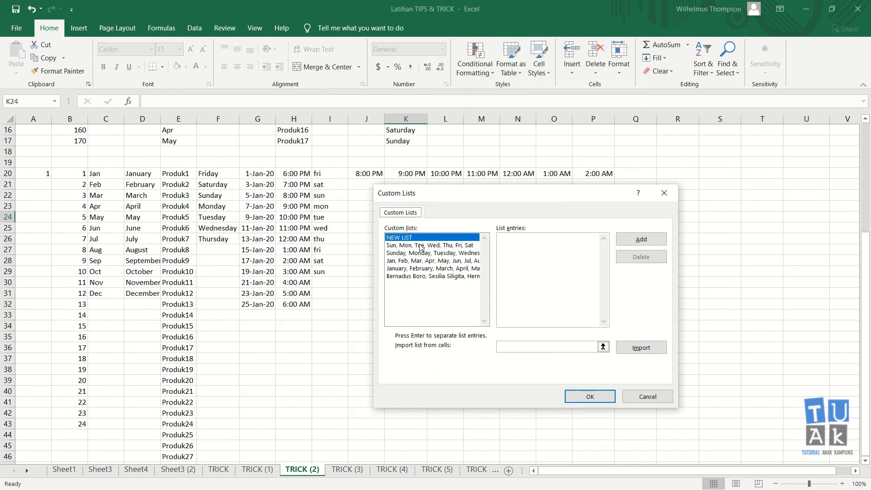
- Review the abbreviated day, full day-name and names lists, then close both dialogs
left_click_drag(467, 198, 562, 174)
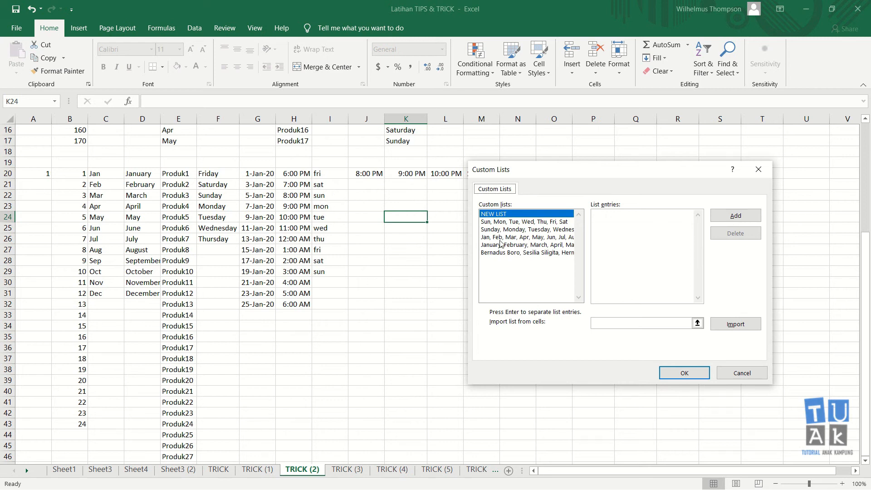
left_click(506, 222)
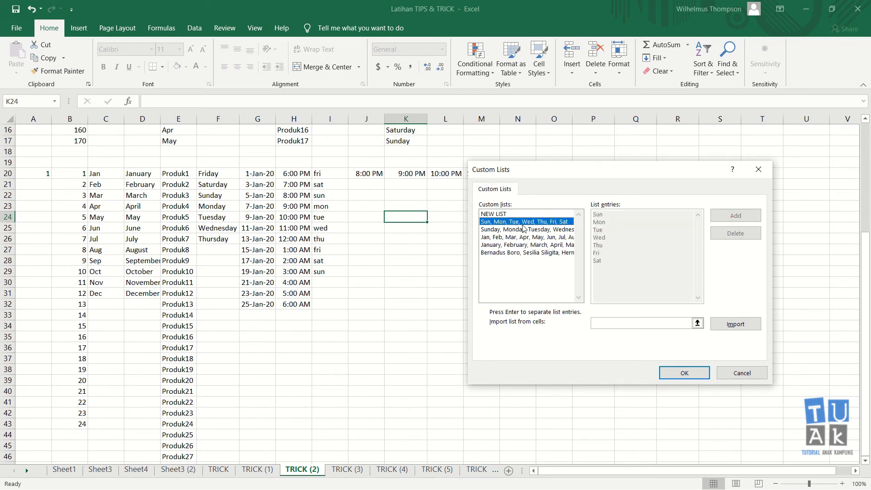
left_click(509, 230)
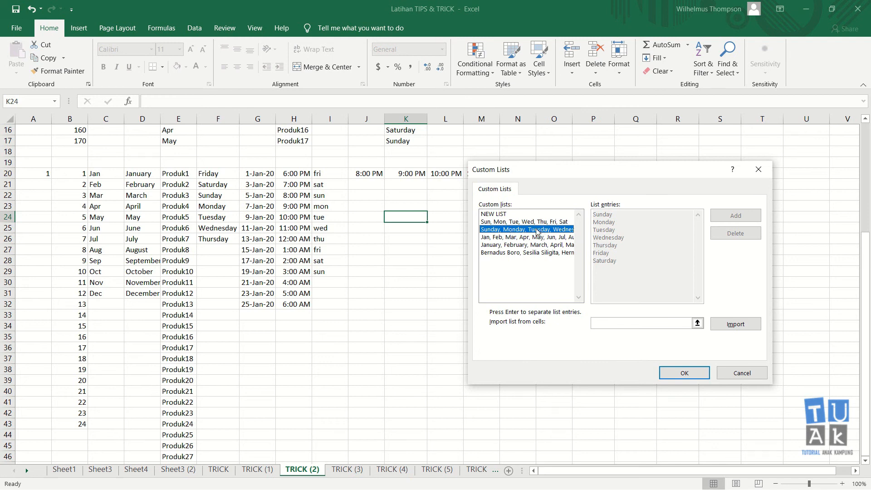
left_click(510, 254)
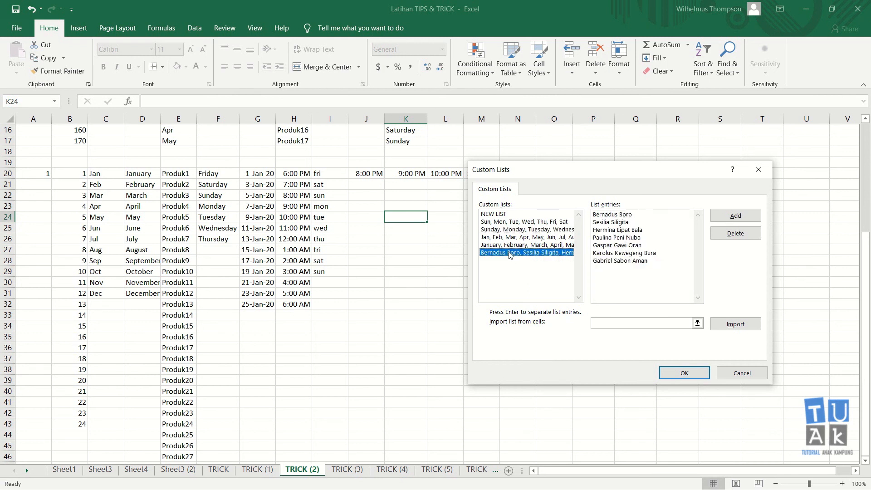
left_click(758, 169)
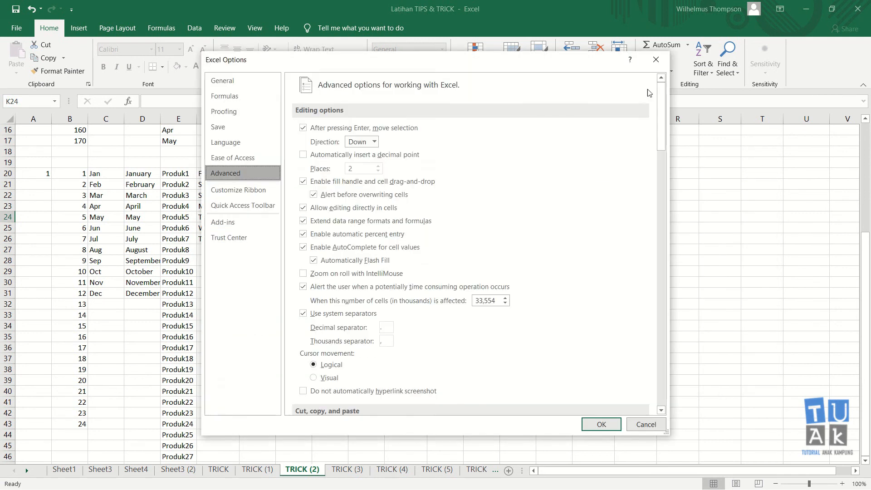
left_click(655, 59)
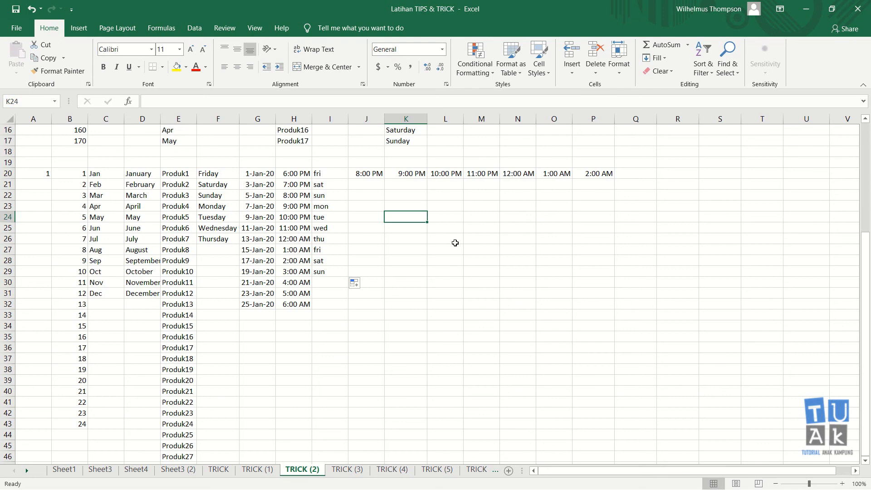
- Type the first custom-list name in L24 and autofill names down to L37
left_click(455, 217)
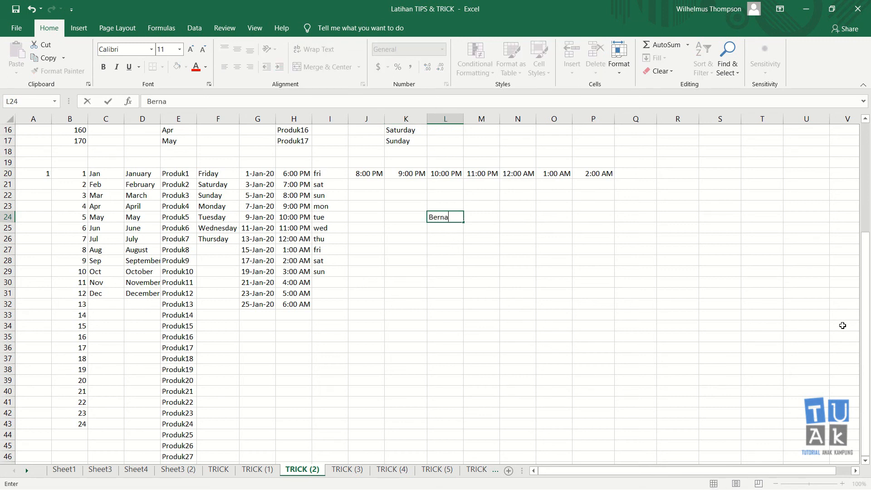
key("Return")
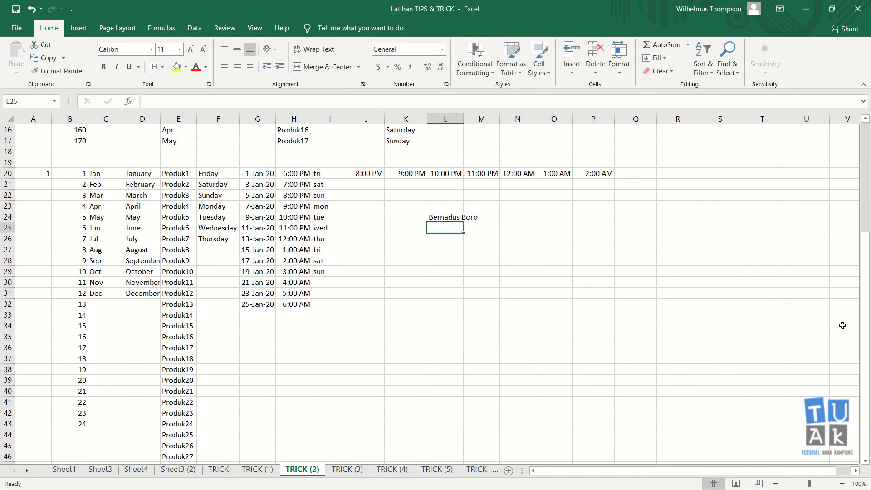
left_click(455, 217)
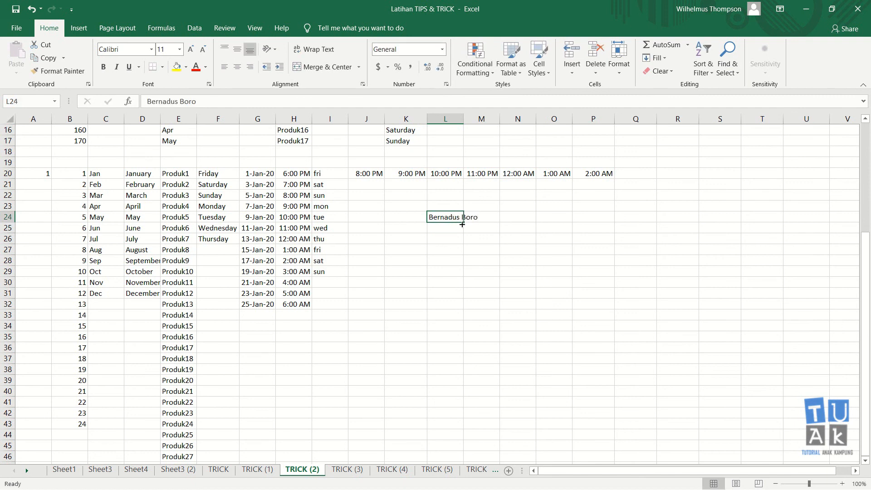
left_click_drag(462, 223, 467, 363)
left_click(540, 271)
left_click_drag(456, 217, 453, 282)
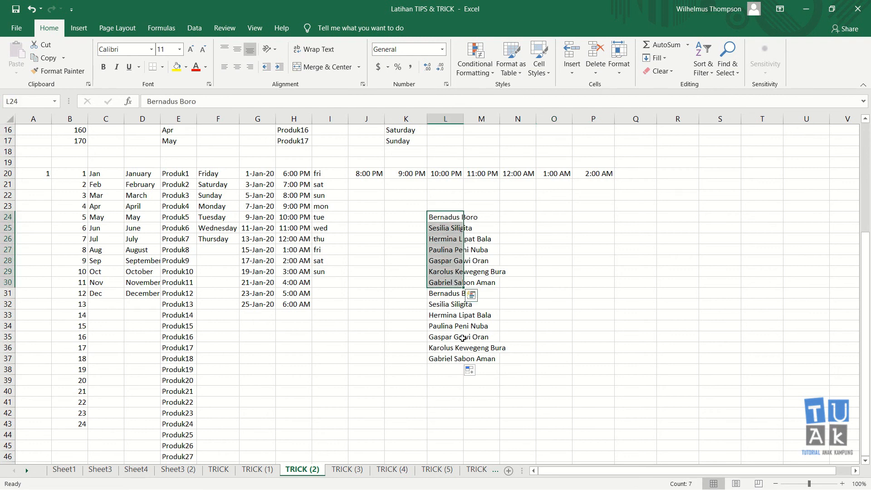
left_click(514, 271)
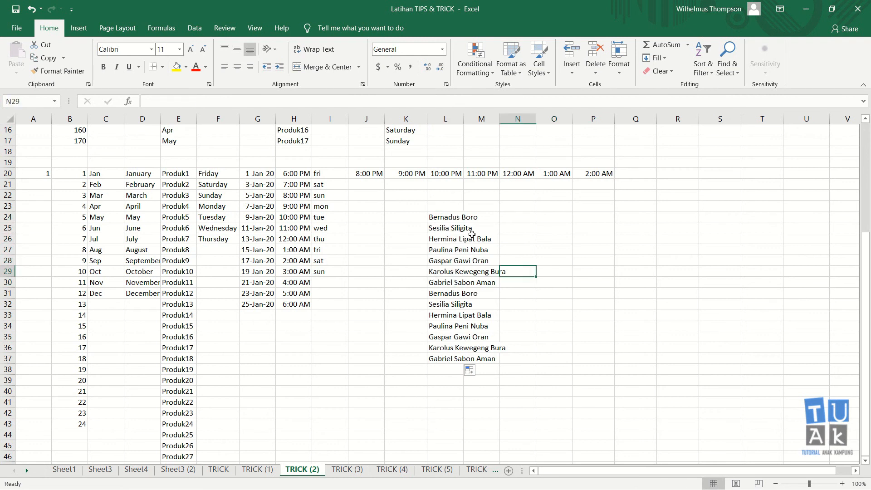
- Delete the repeated names in L31:L37, leaving seven names in L24:L30
left_click(440, 217)
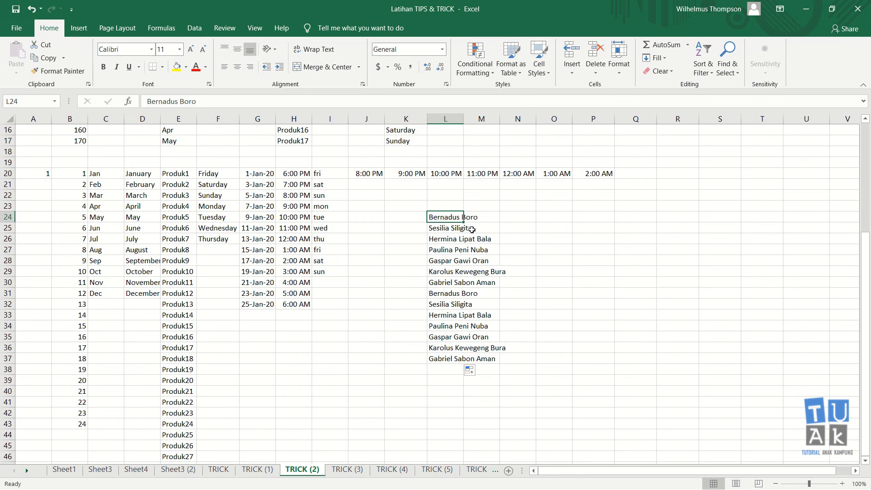
left_click_drag(446, 220, 464, 345)
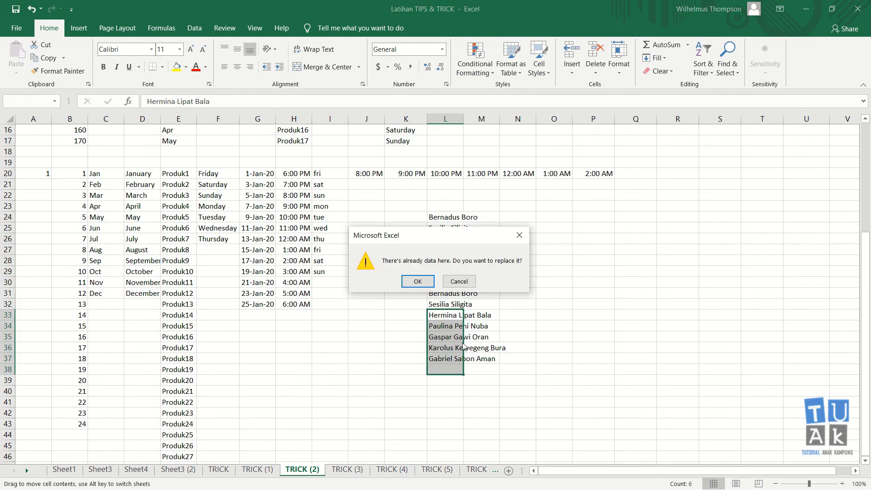
left_click(467, 281)
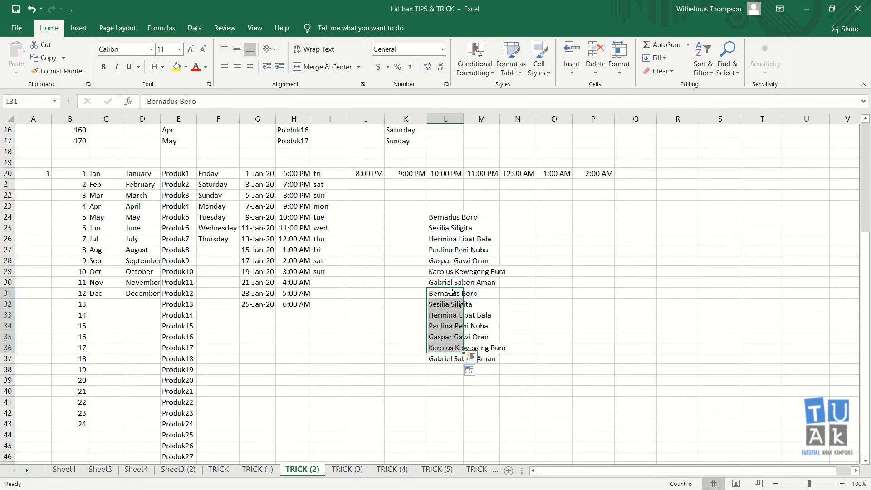
key("Delete")
key("Down")
key("Down")
key("Down")
key("Down")
key("Down")
key("Down")
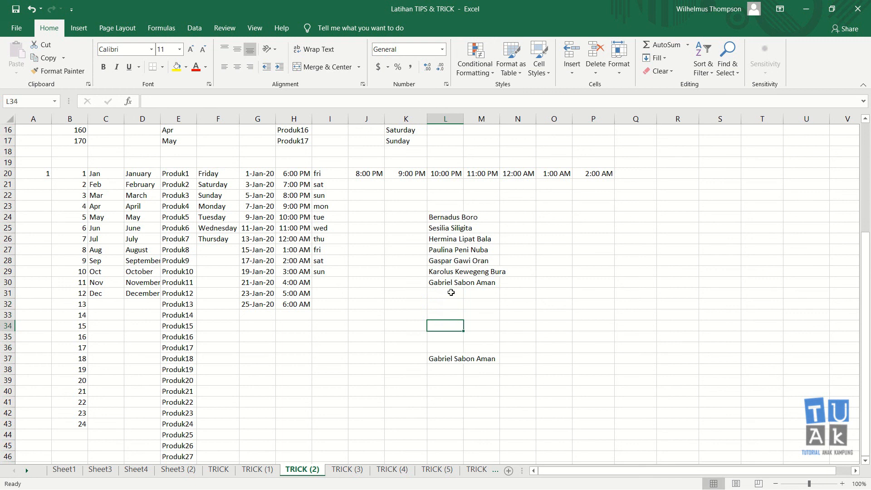
key("Delete")
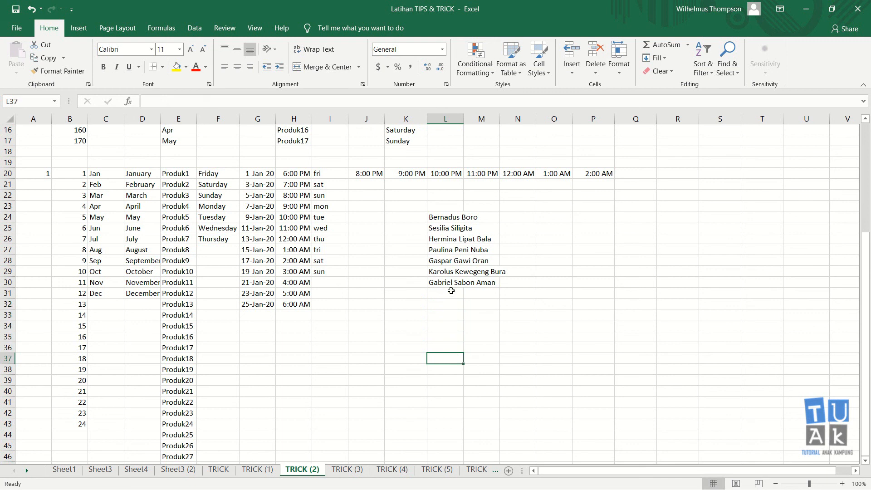
left_click(453, 282)
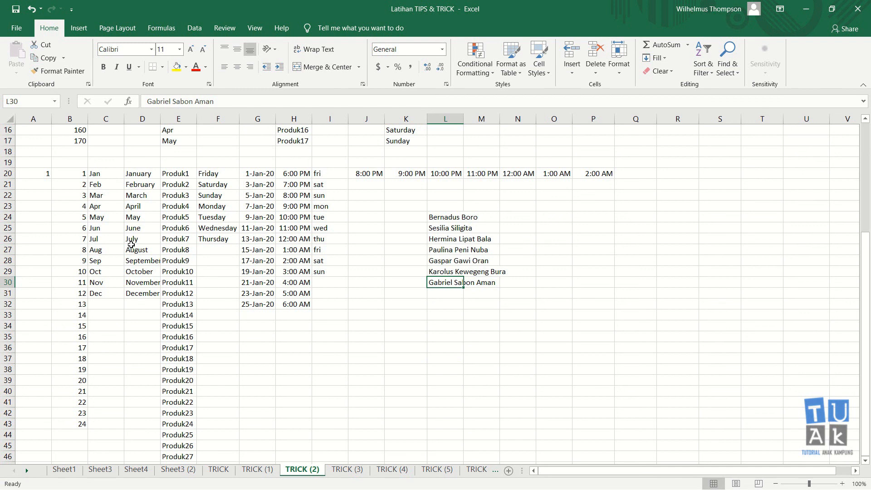
left_click(448, 219)
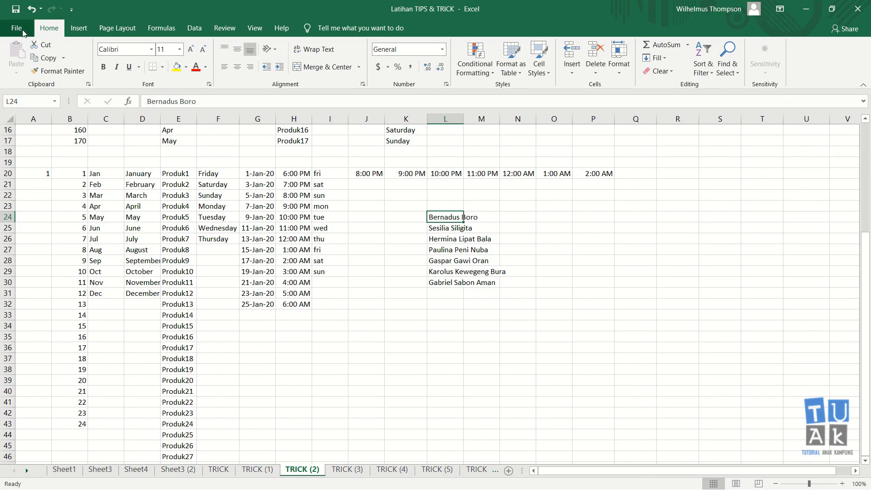
- Open Edit Custom Lists from Excel Options > Advanced
left_click(17, 28)
left_click(42, 471)
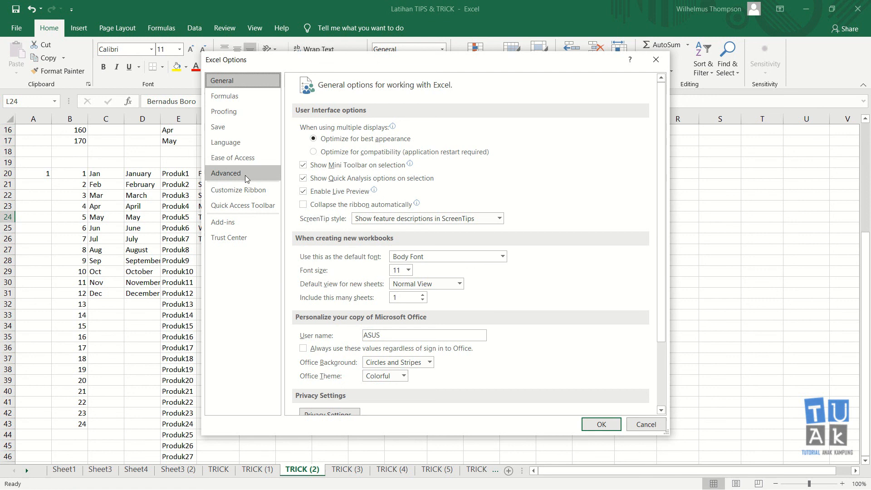
left_click(245, 174)
left_click_drag(669, 129, 684, 356)
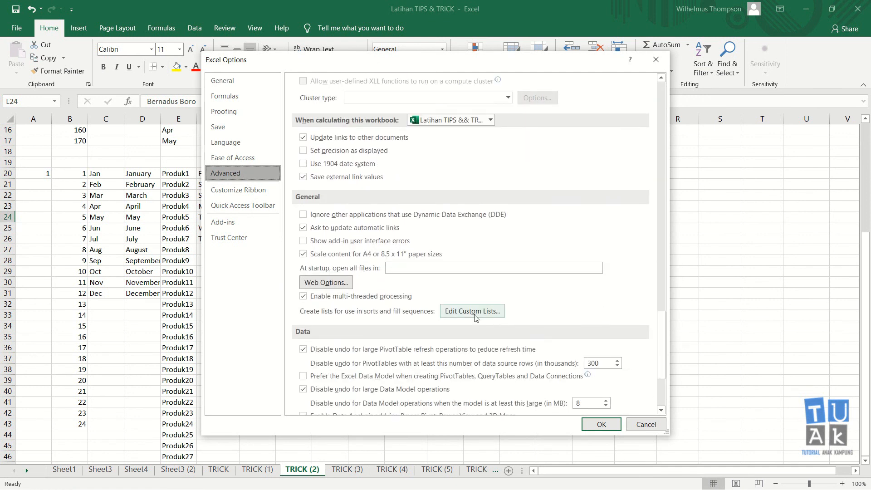
left_click(461, 312)
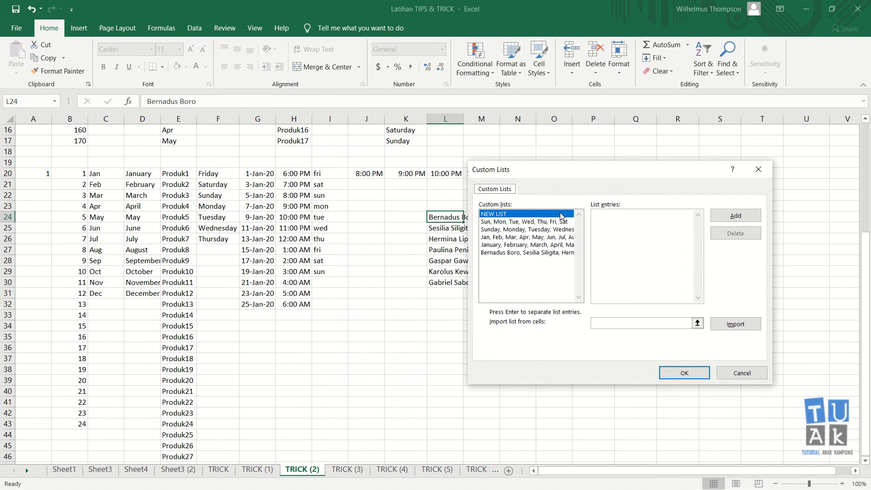
- Add a new list with the weekdays Senin through Minggu and close both dialogs
left_click(739, 220)
type("Rabu, Kamis, Jumat, Saby")
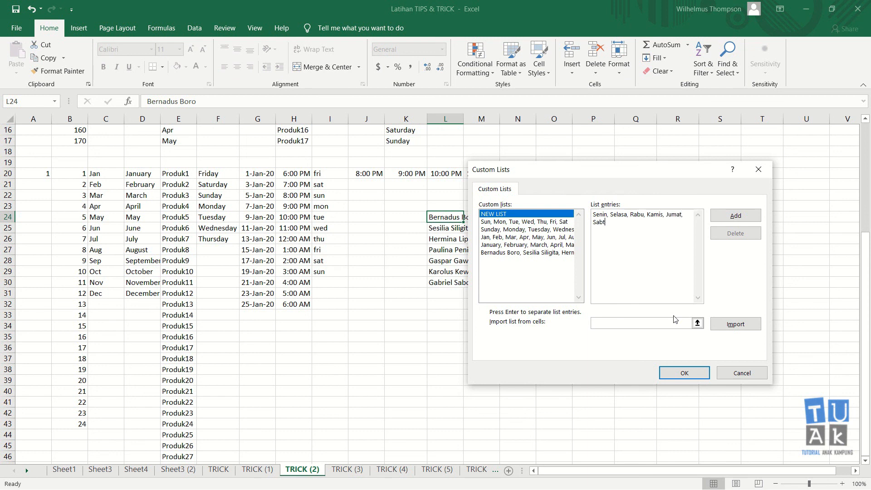
type("u, Minggu")
left_click(698, 371)
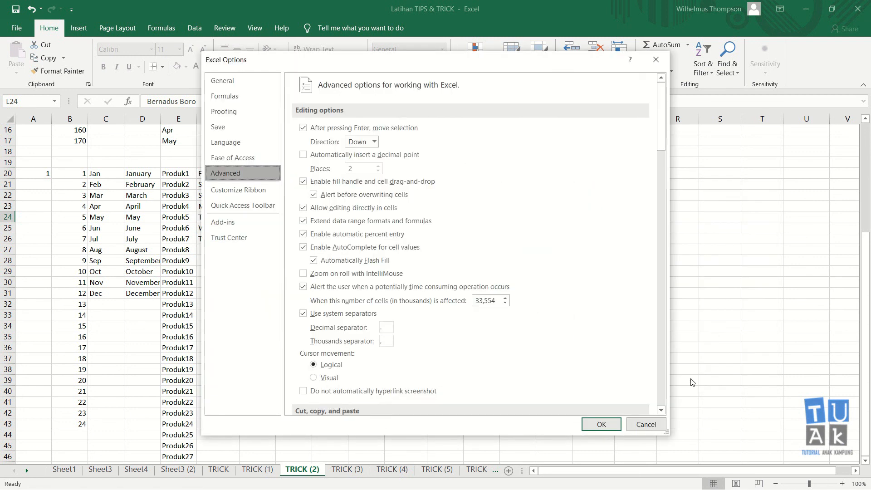
left_click(591, 427)
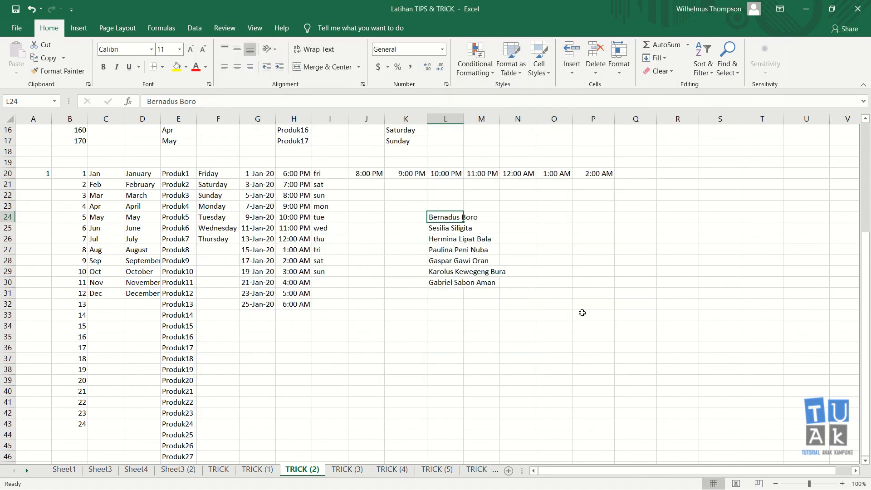
- Enter Senin in K32, autofill to K39, and delete the extra Senin in K39
left_click(397, 303)
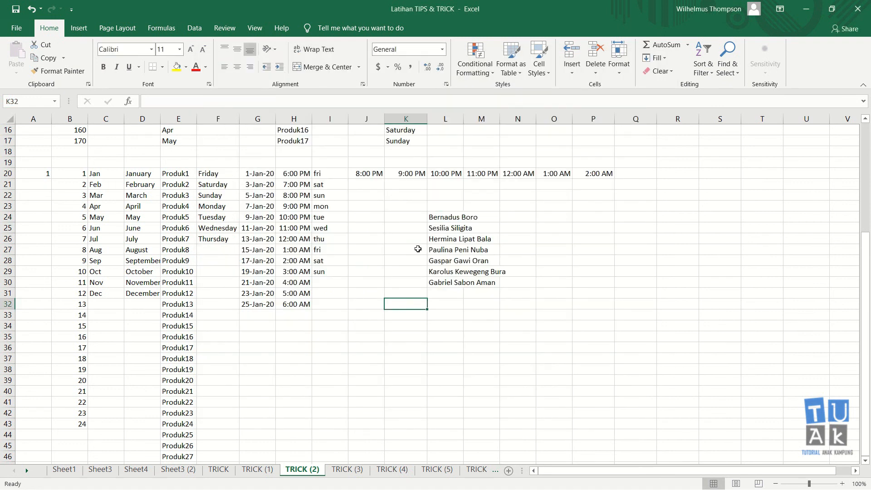
left_click_drag(233, 175, 242, 248)
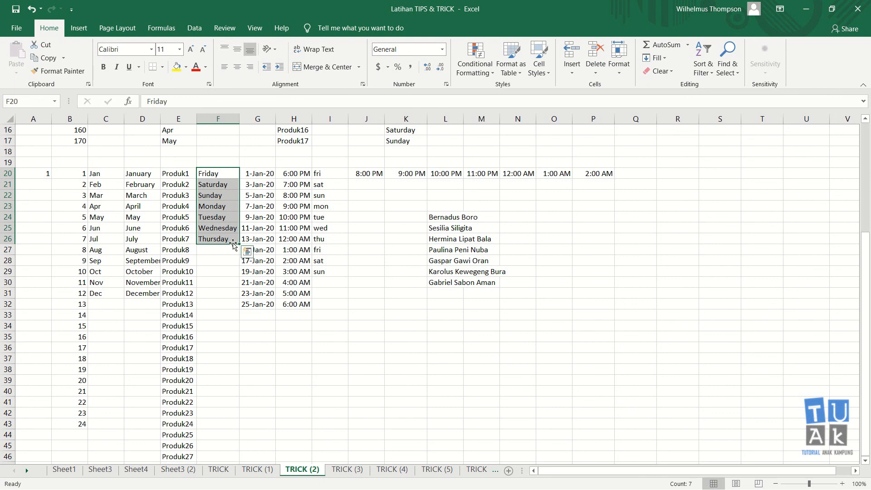
left_click(406, 303)
type("S")
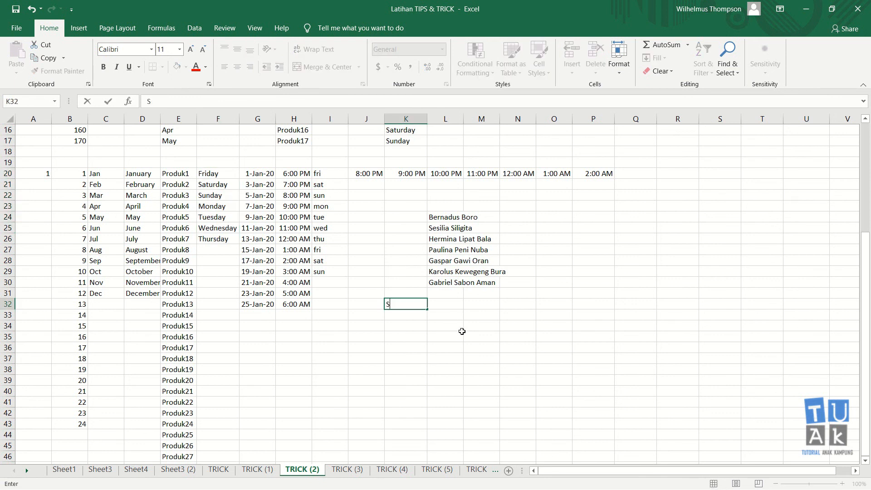
type("enin")
key("ctrl+Return")
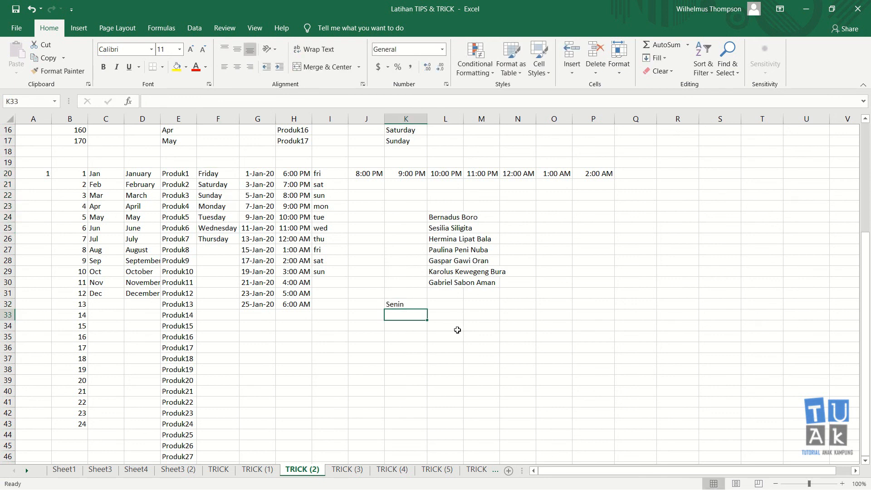
left_click_drag(426, 309, 430, 381)
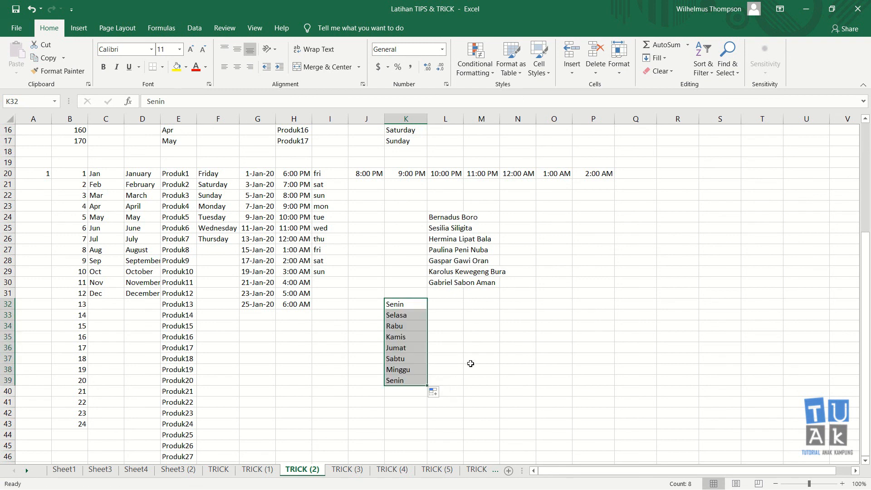
left_click(472, 361)
left_click(412, 380)
key("Delete")
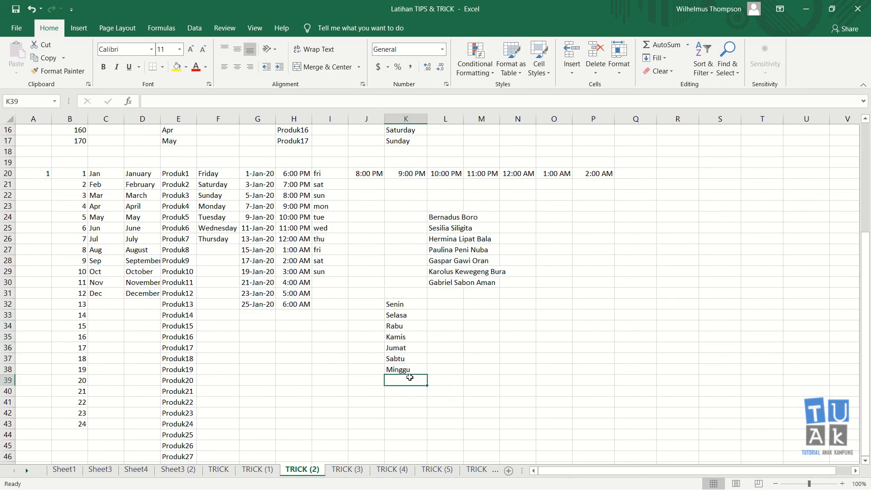
left_click(423, 304)
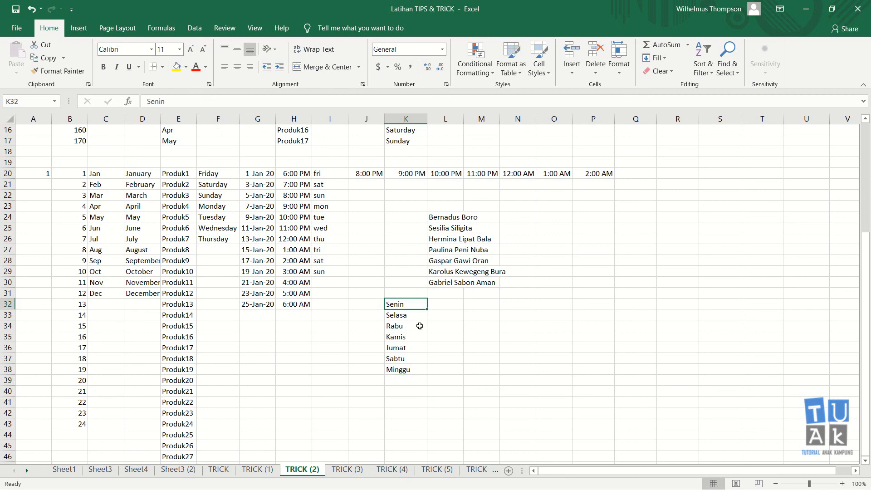